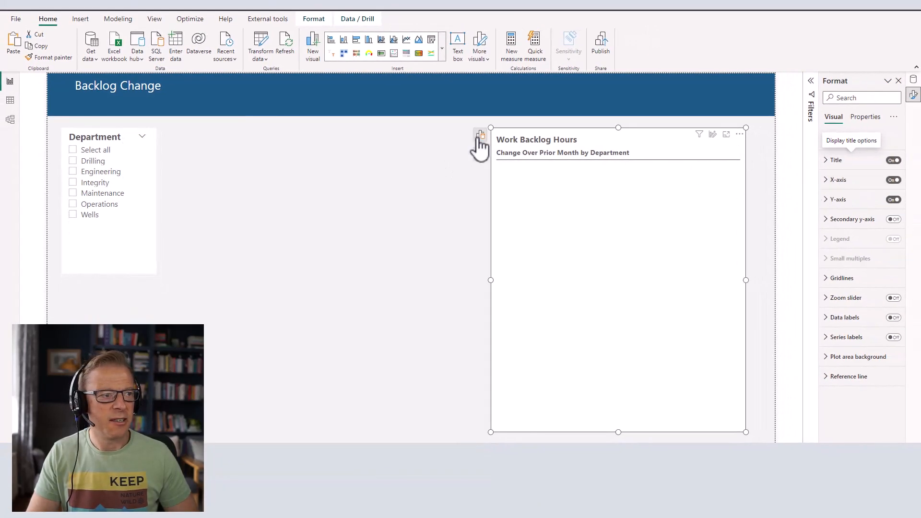
Put the Work Backlog (hours) no label measure on the chart's Y-axis and Department in its legend.
click(481, 136)
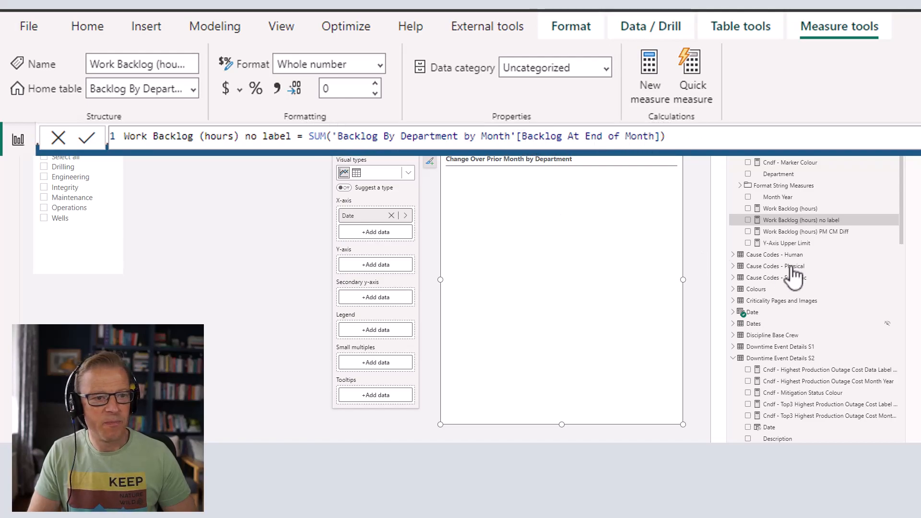
drag(807, 222, 371, 267)
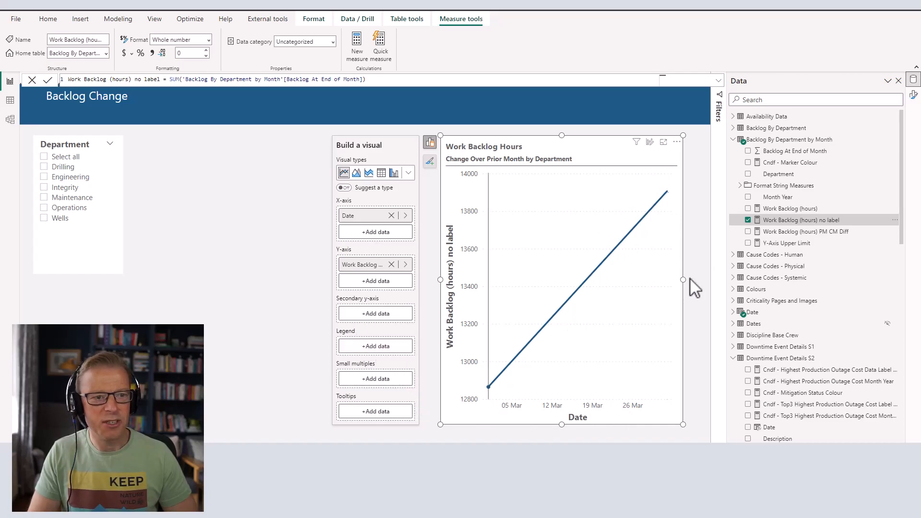
drag(781, 173, 376, 346)
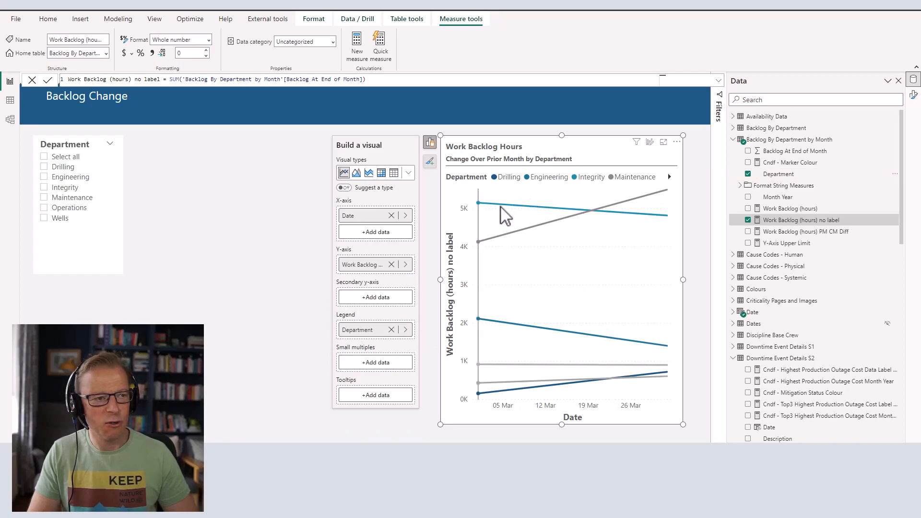
mouse_move(626, 298)
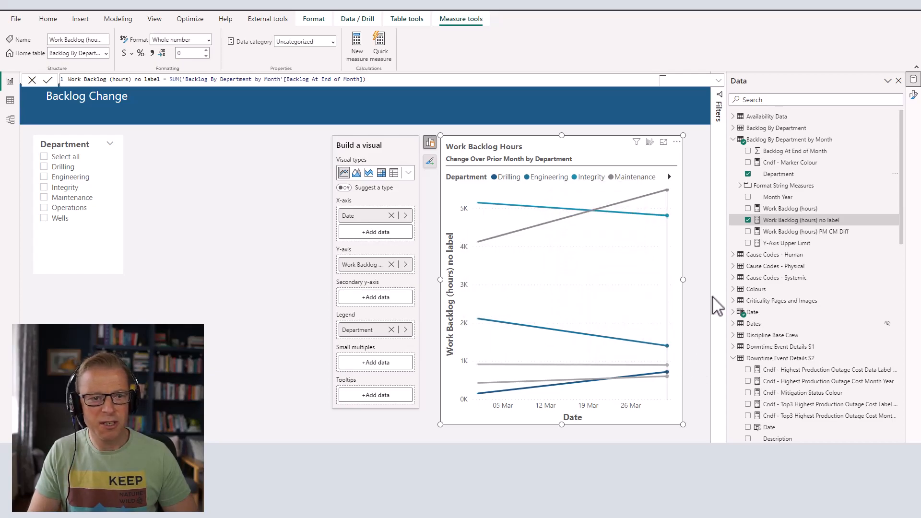
Turn off the line chart's legend, its Y-axis with title, and the X-axis title.
click(914, 95)
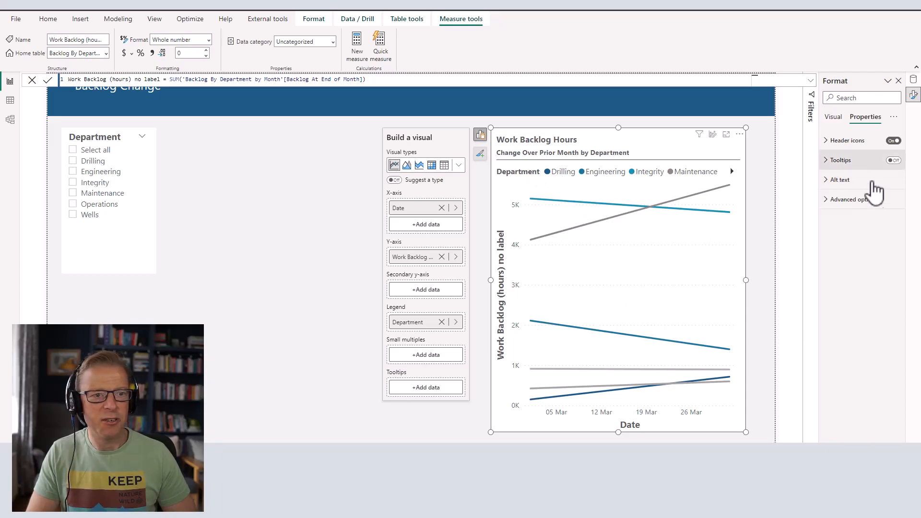
click(893, 240)
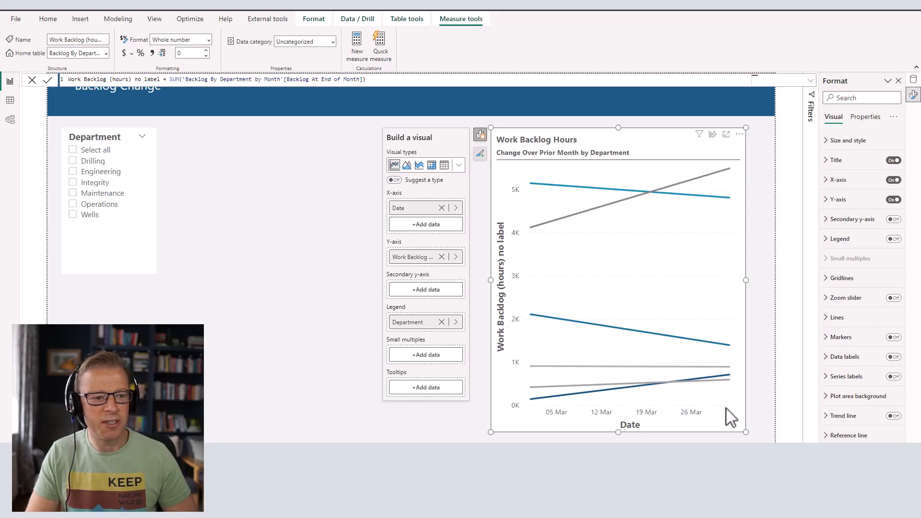
click(892, 200)
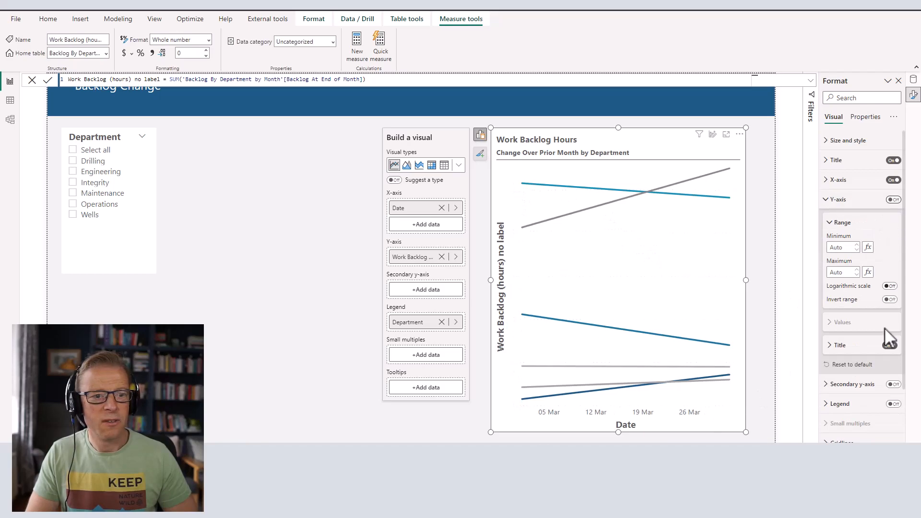
click(891, 346)
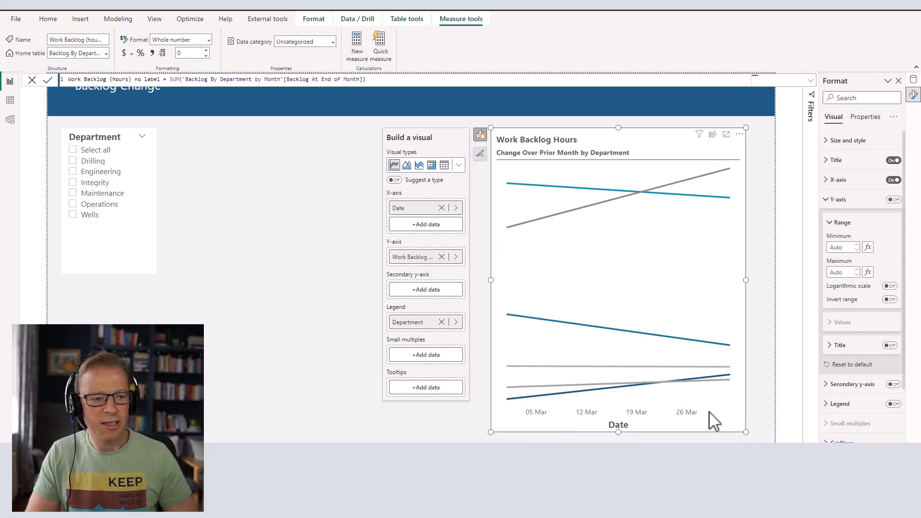
click(826, 185)
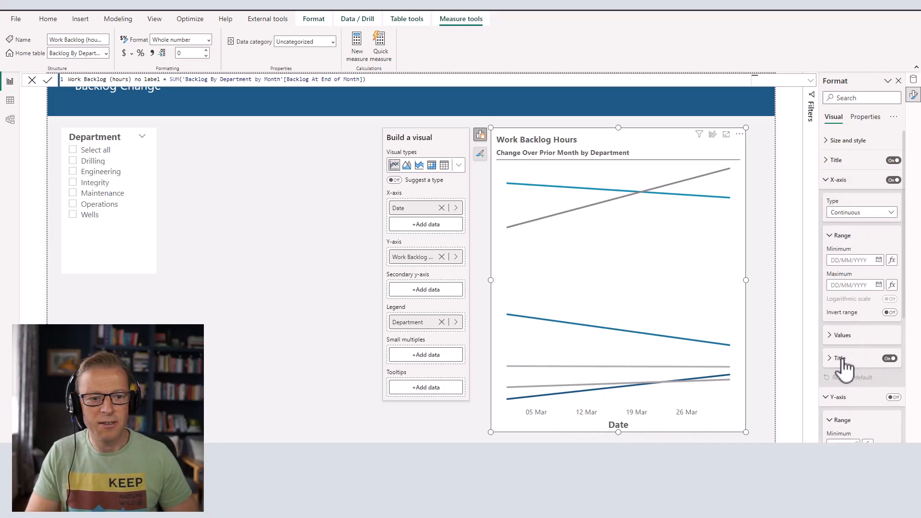
click(890, 359)
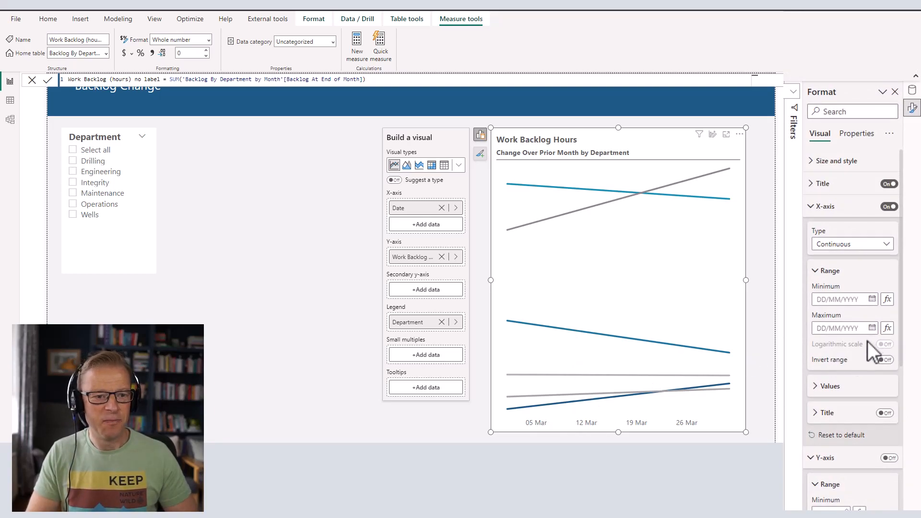
Try series labels on the department lines of the chart.
scroll(868, 343, down, 8)
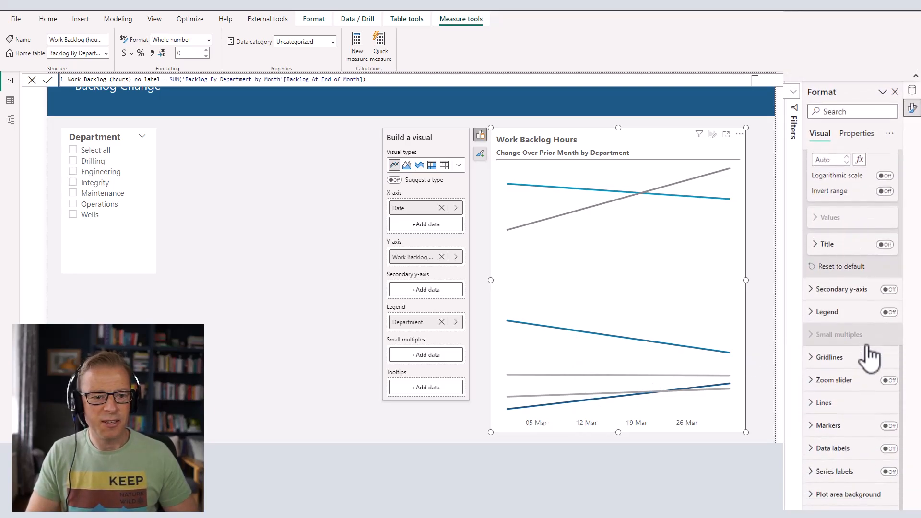
scroll(868, 355, down, 1)
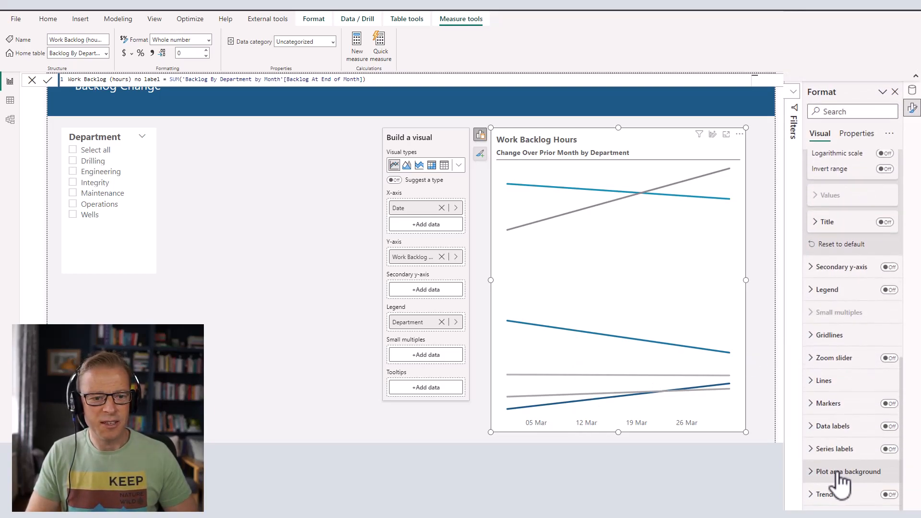
click(891, 450)
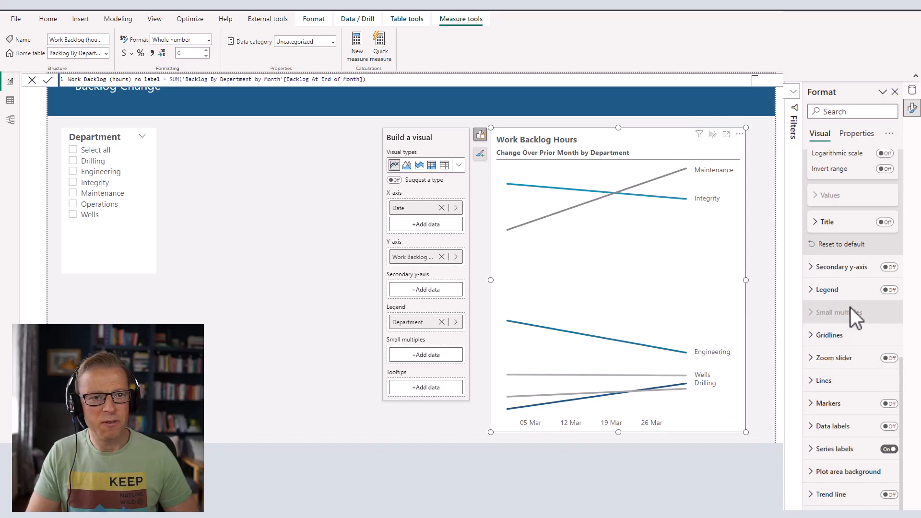
Set the chart's X-axis type to Categorical.
scroll(850, 307, up, 8)
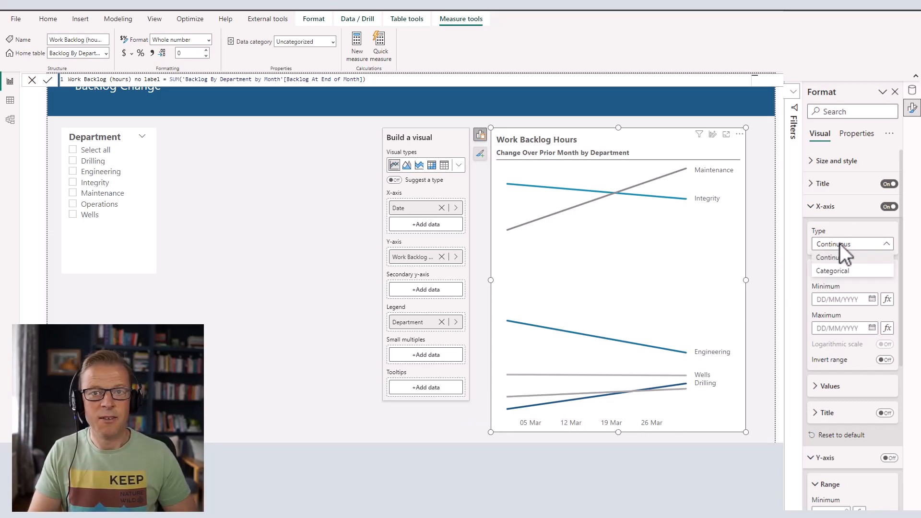
click(838, 271)
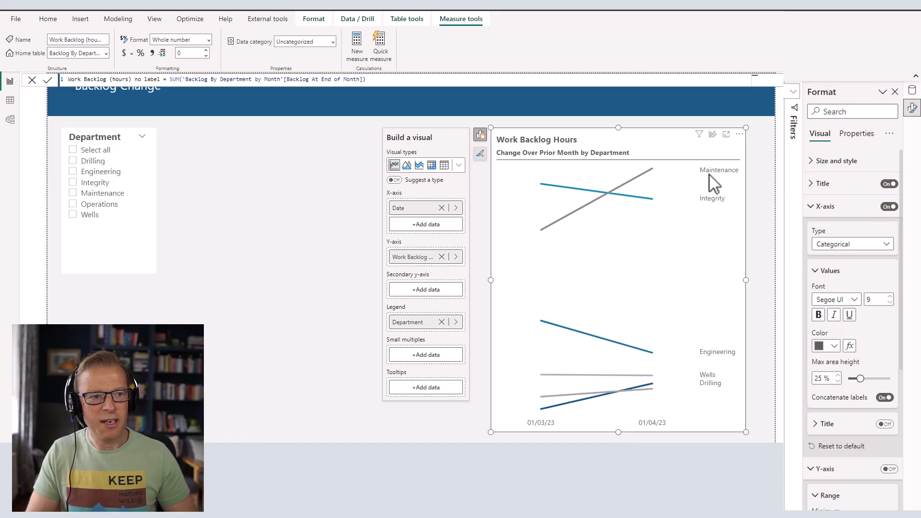
Turn off the series labels and switch on data labels and markers for the chart's lines.
scroll(858, 421, down, 5)
scroll(857, 419, down, 3)
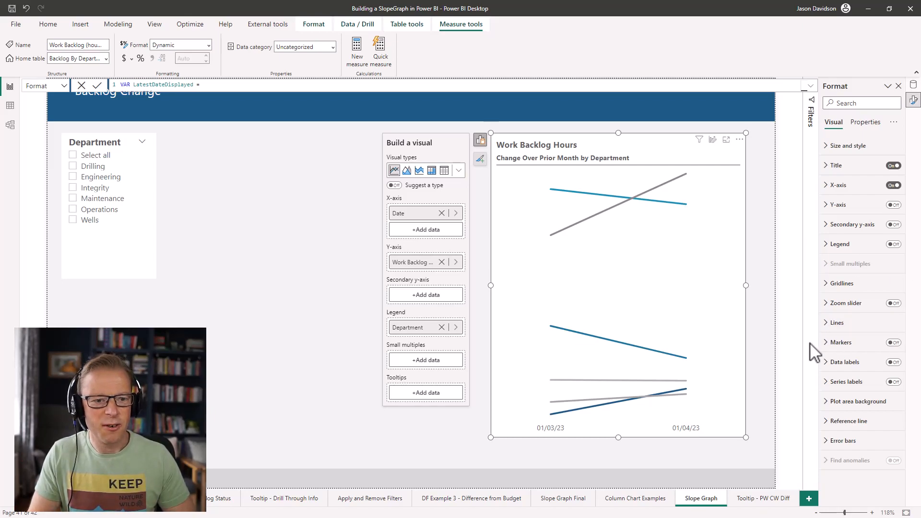
click(896, 363)
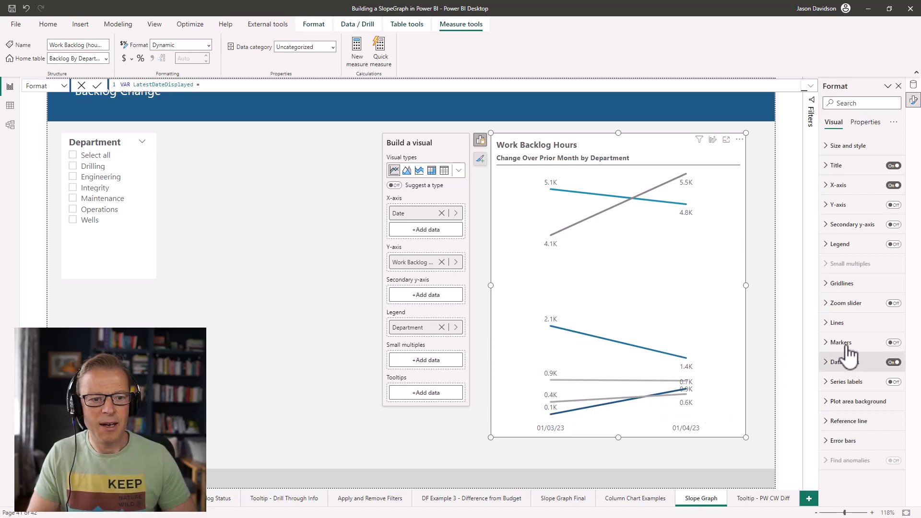
click(893, 343)
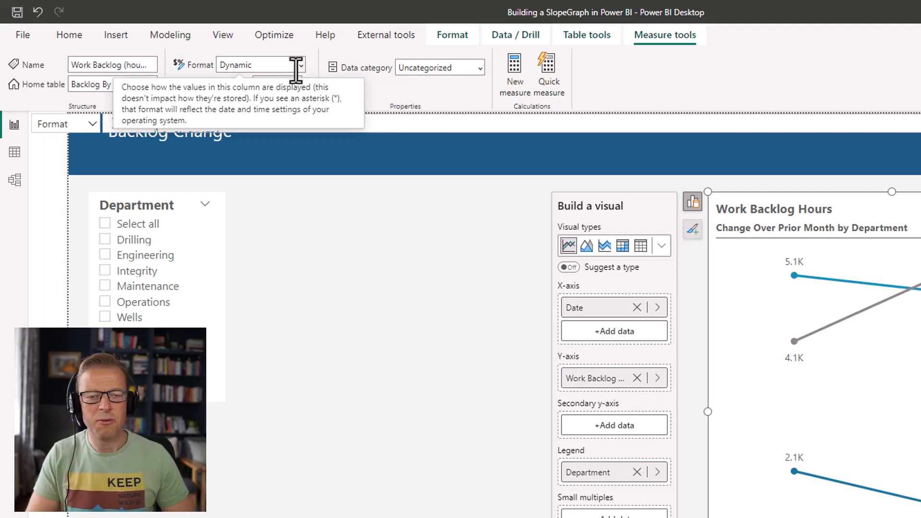
Check in the global Preview features options that Dynamic format string for measures is enabled, and accept the options.
click(25, 36)
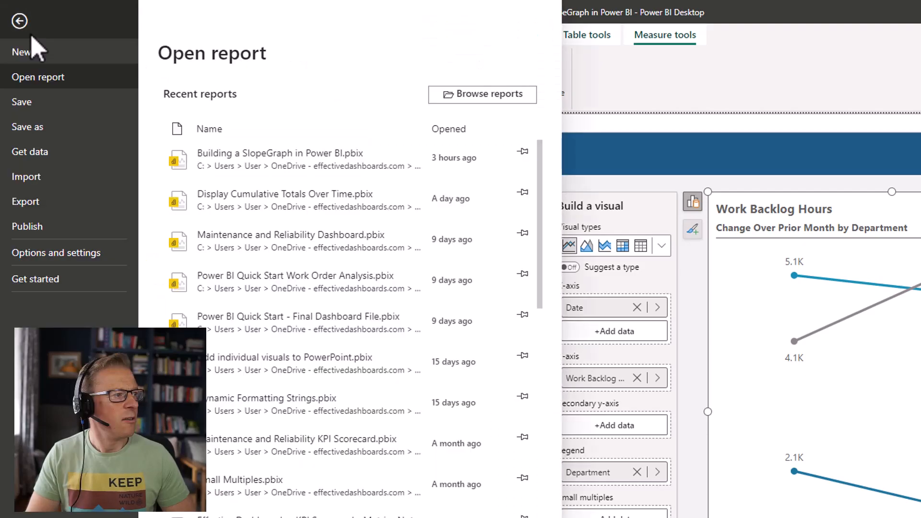
click(48, 259)
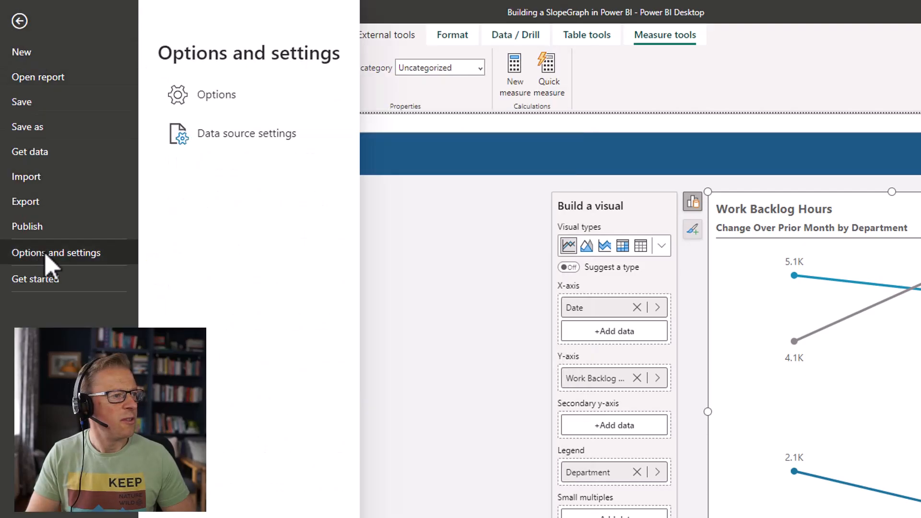
click(215, 93)
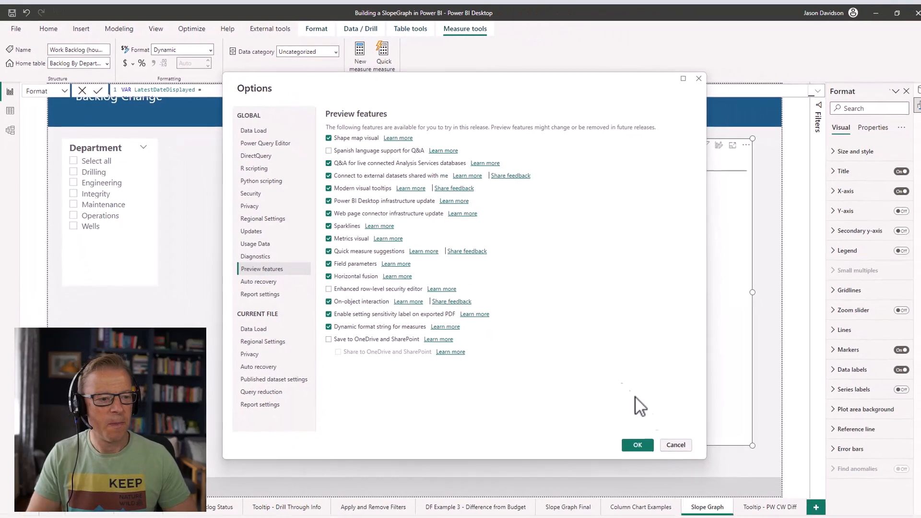
click(640, 446)
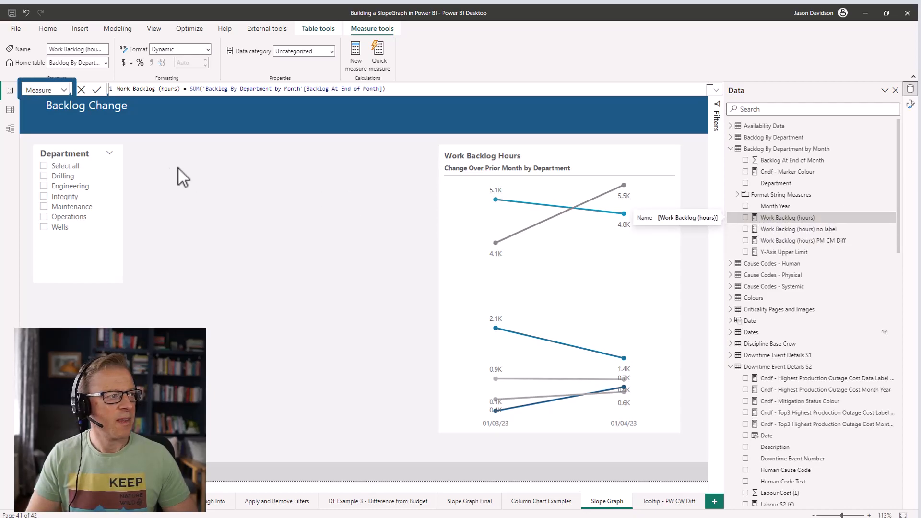
Show the full dynamic format expression of the Work Backlog (hours) measure and examine its FormatedPMCMDiff format sections and Return line.
click(64, 90)
click(36, 117)
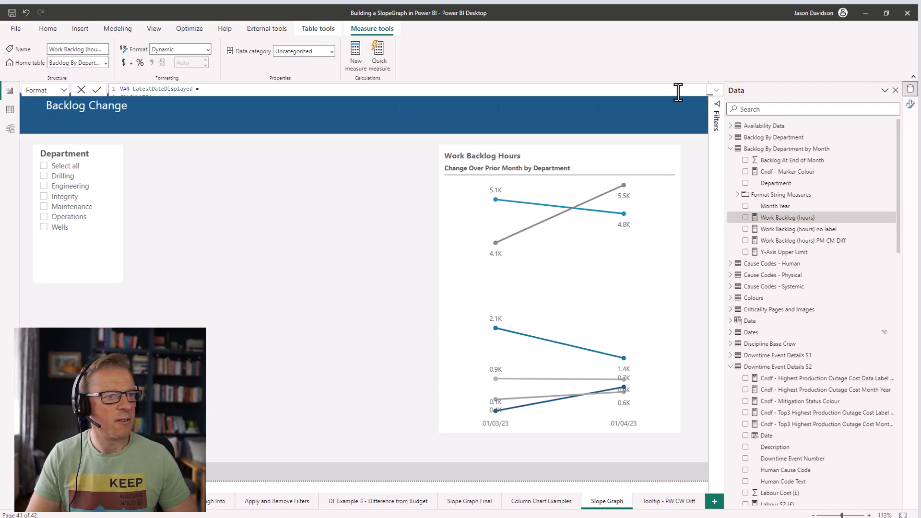
click(717, 92)
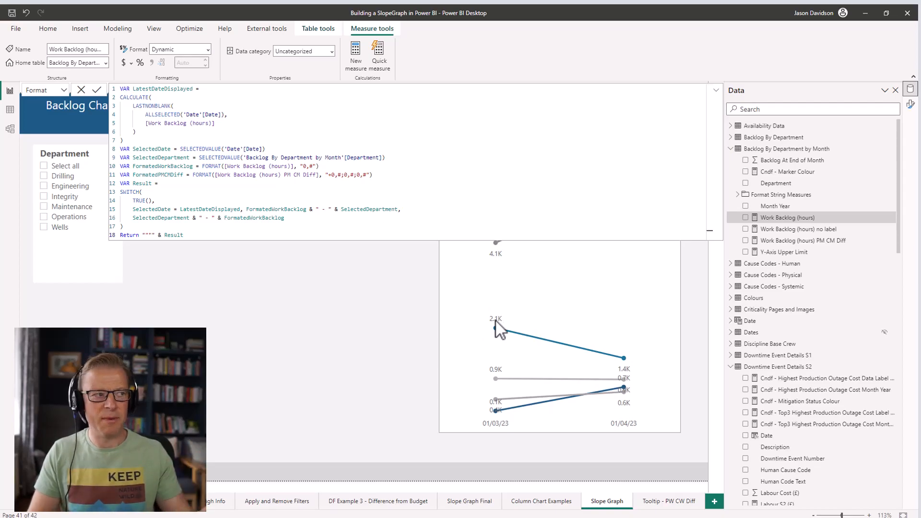
scroll(345, 197, up, 2)
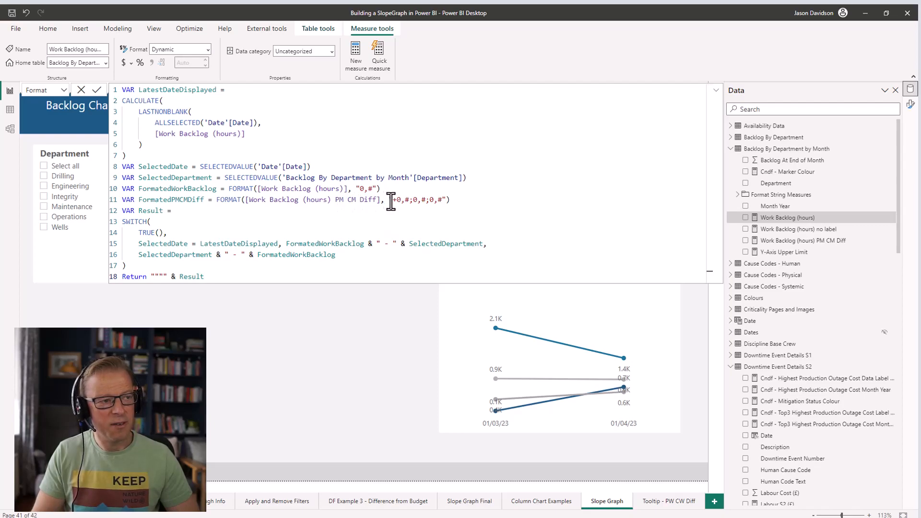
drag(392, 201, 427, 202)
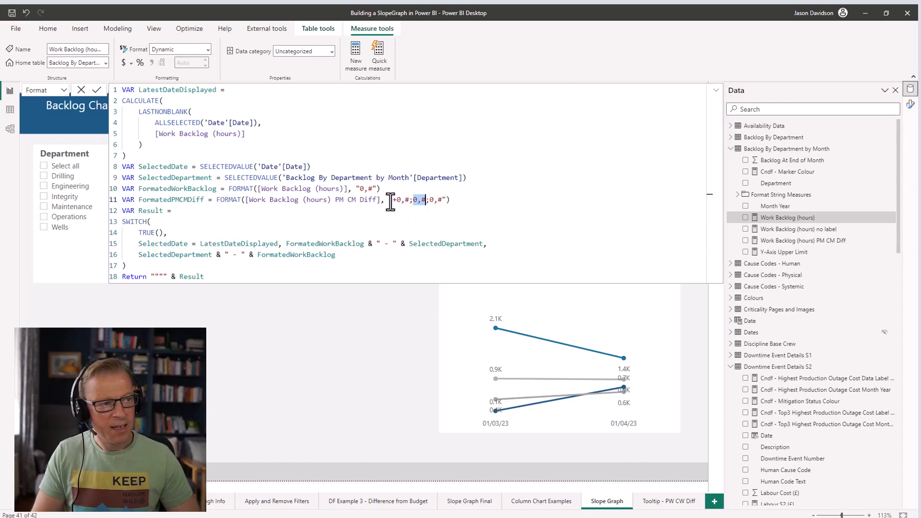
drag(391, 201, 405, 201)
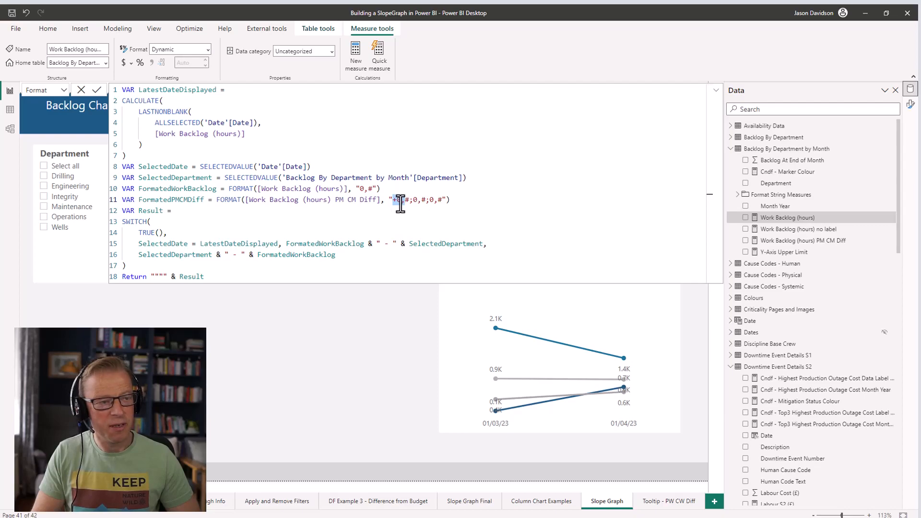
drag(413, 202, 423, 202)
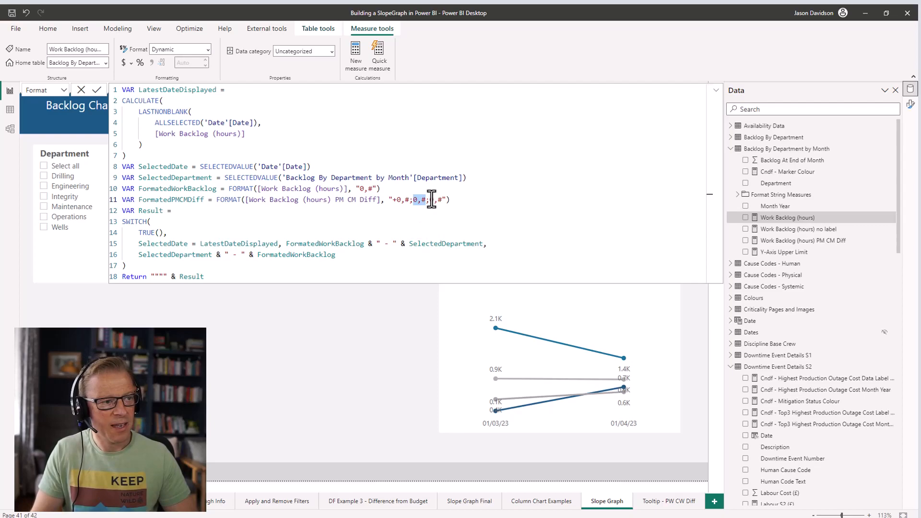
drag(430, 202, 438, 203)
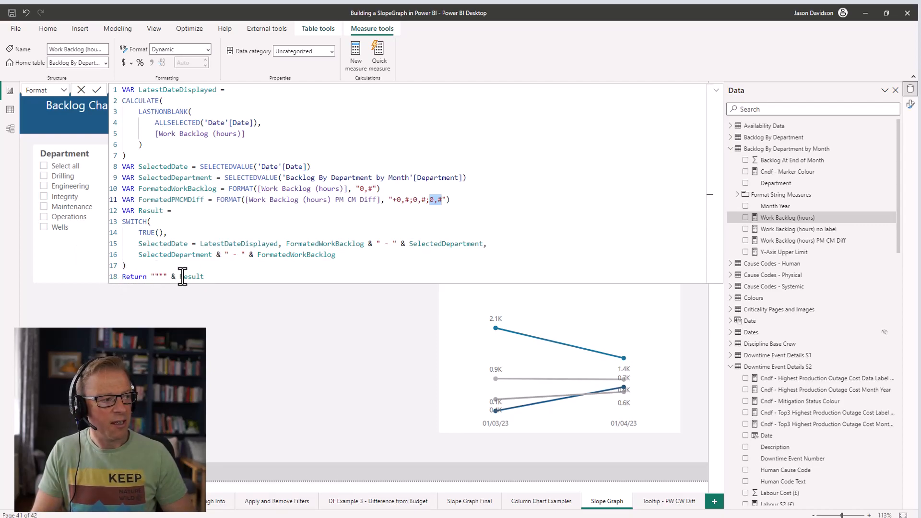
double_click(156, 276)
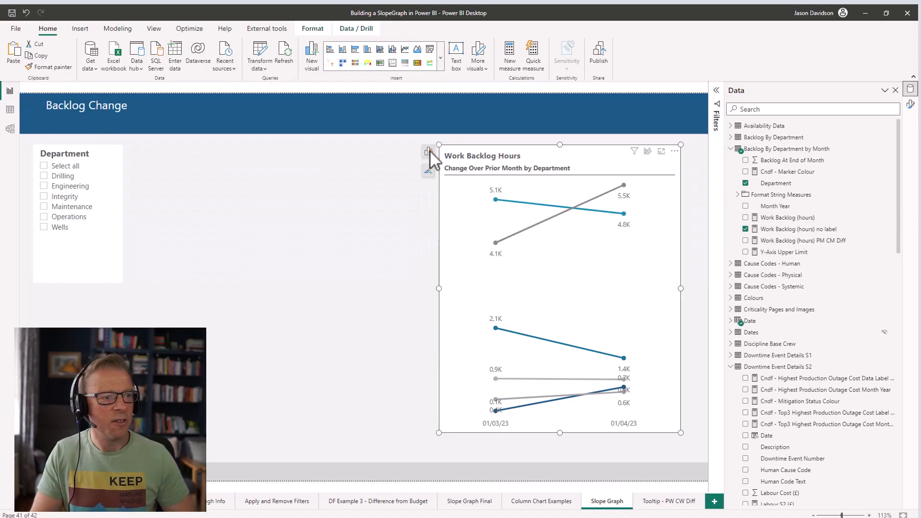
Replace the measure on the chart's Y-axis with Work Backlog (hours).
click(429, 152)
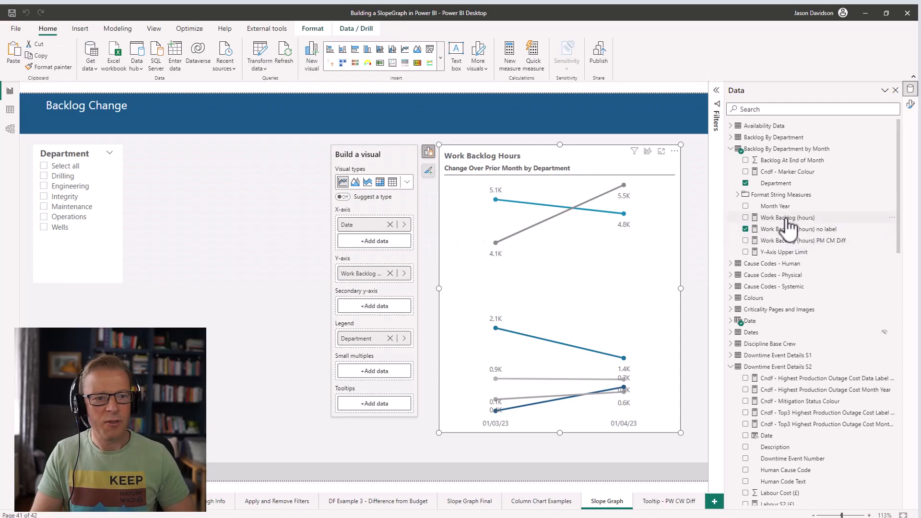
drag(784, 219, 379, 276)
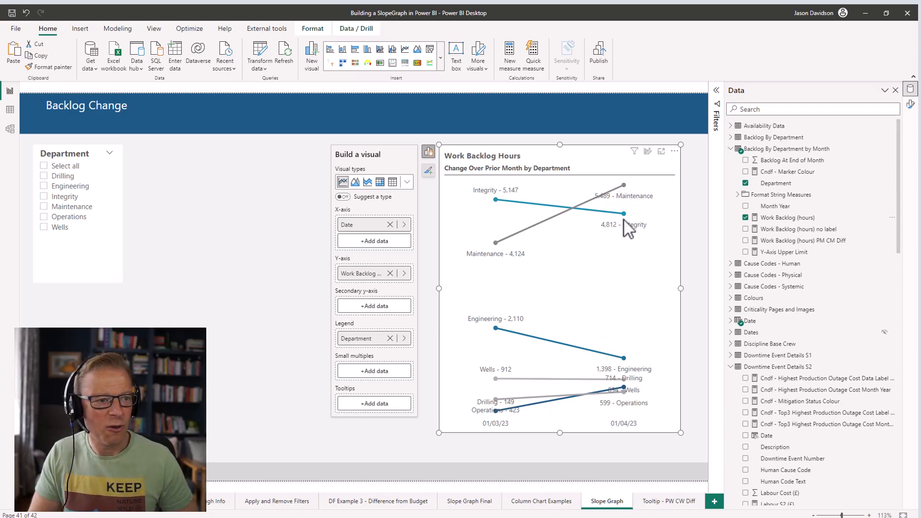
Set the position of the chart's data labels to Above for all series.
click(910, 104)
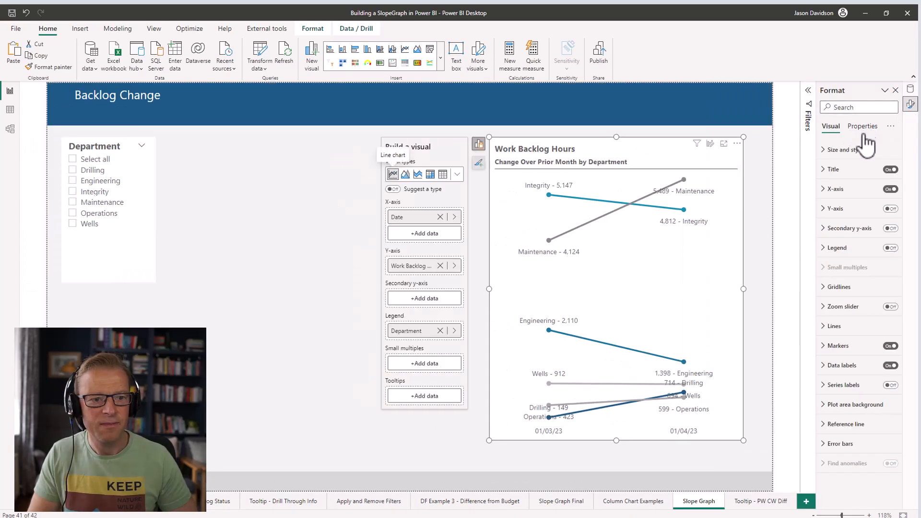
click(847, 367)
scroll(851, 316, down, 3)
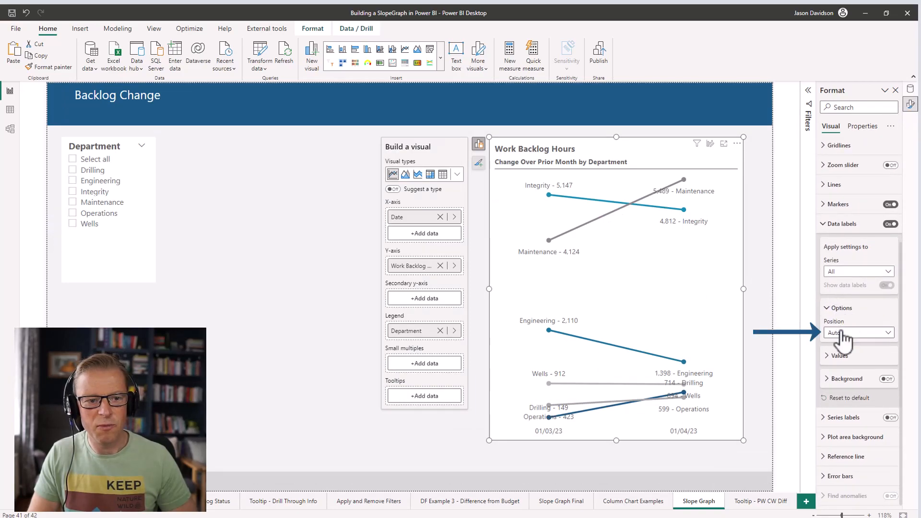
click(843, 336)
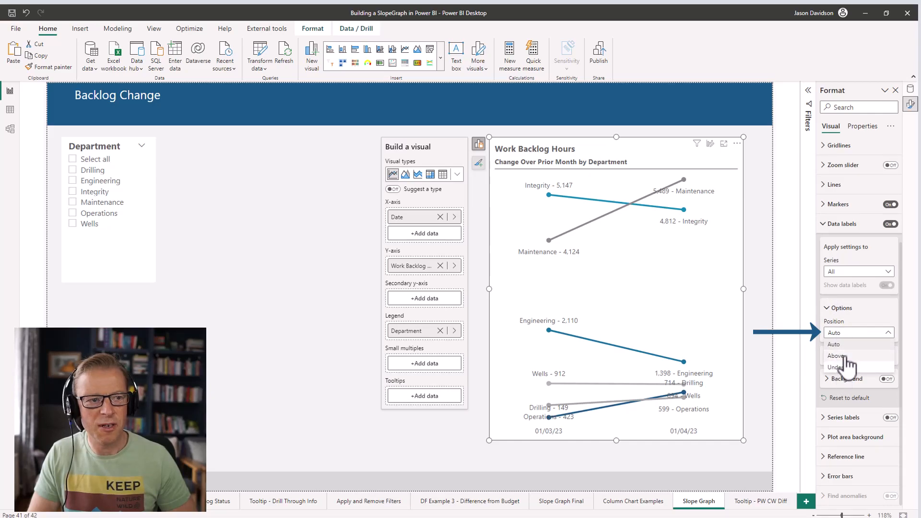
click(840, 356)
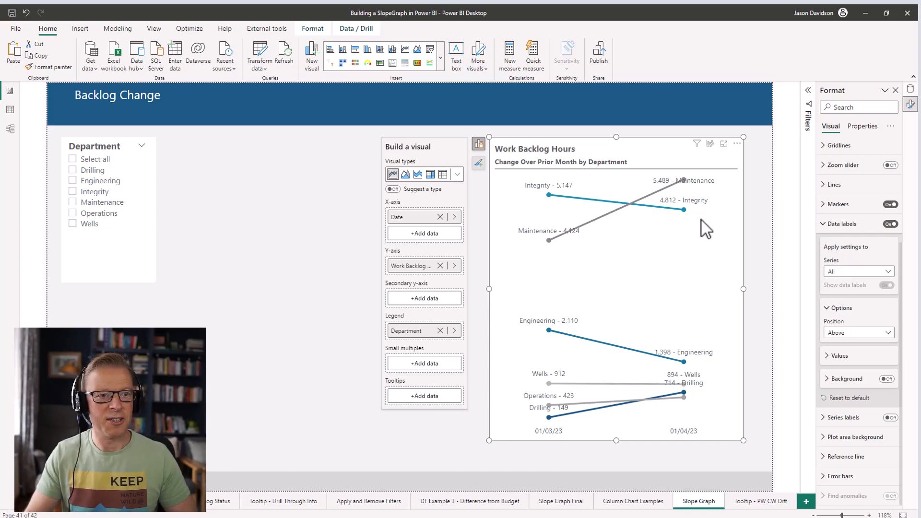
Examine the DAX expression of the Y-Axis Upper Limit measure and compare it with the chart's highest data points.
click(911, 90)
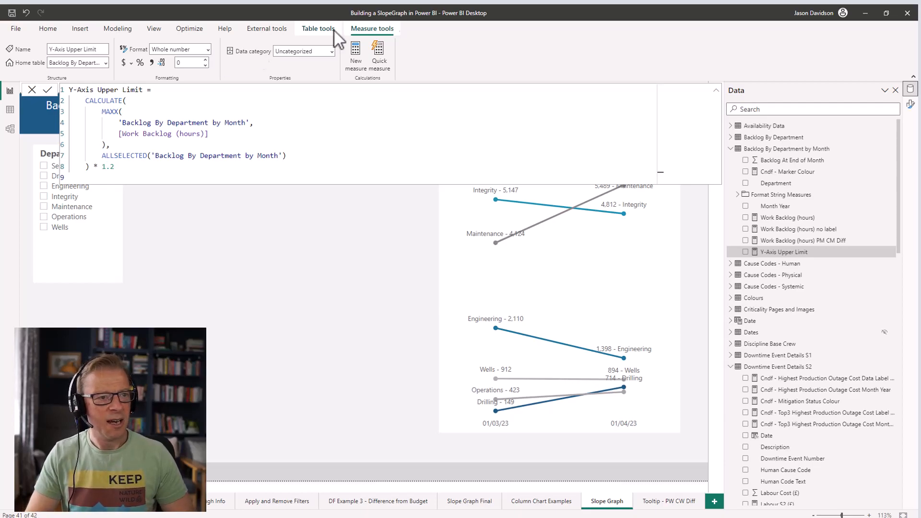
click(716, 91)
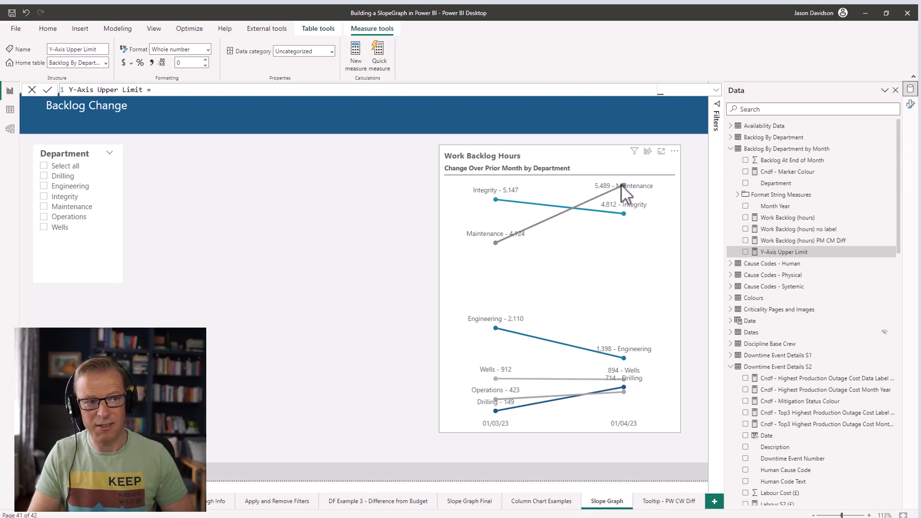
click(716, 89)
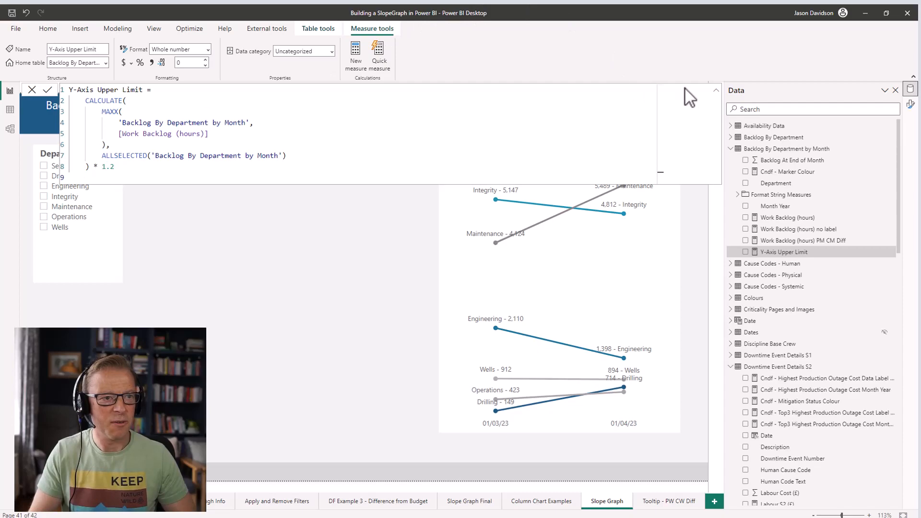
click(717, 92)
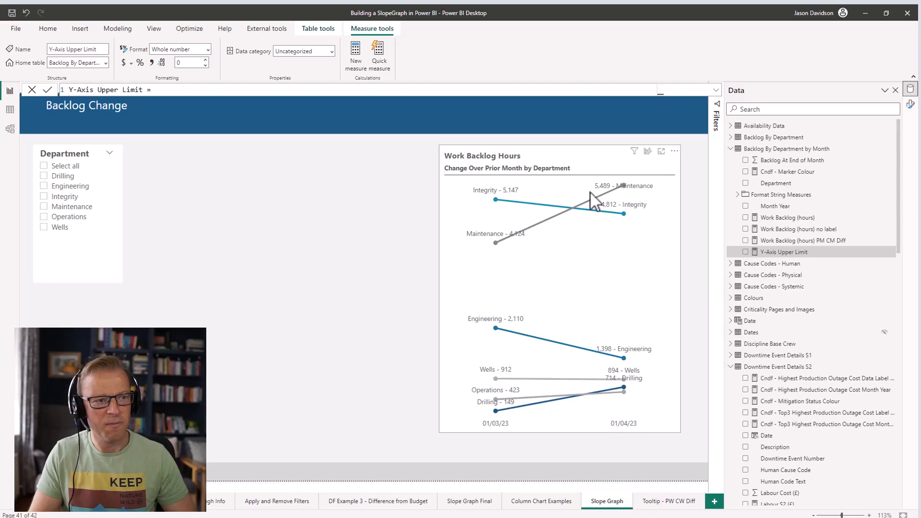
click(717, 91)
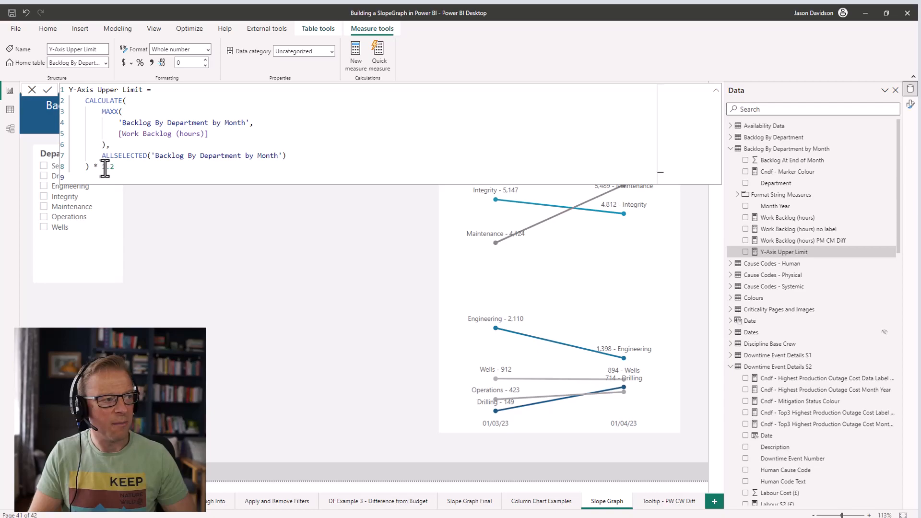
click(716, 90)
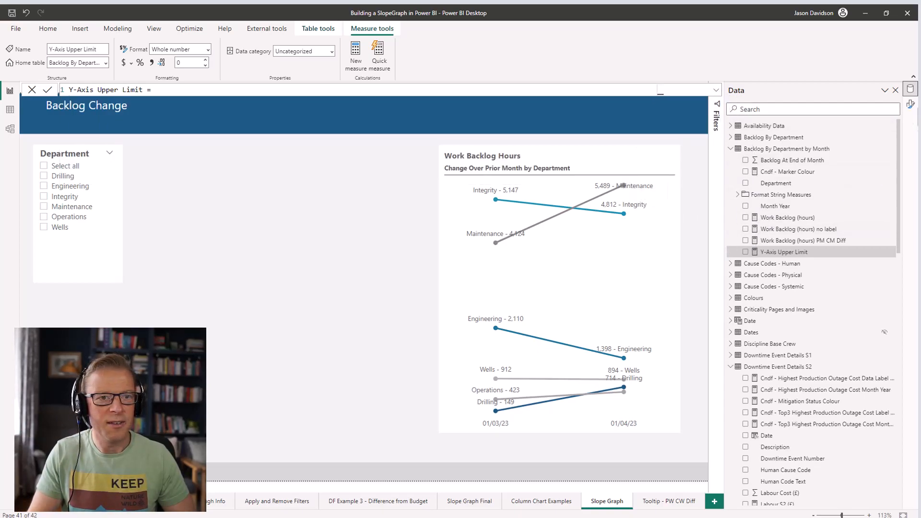
Base the Y-axis range maximum on the field value of the Y-Axis Upper Limit measure.
click(911, 104)
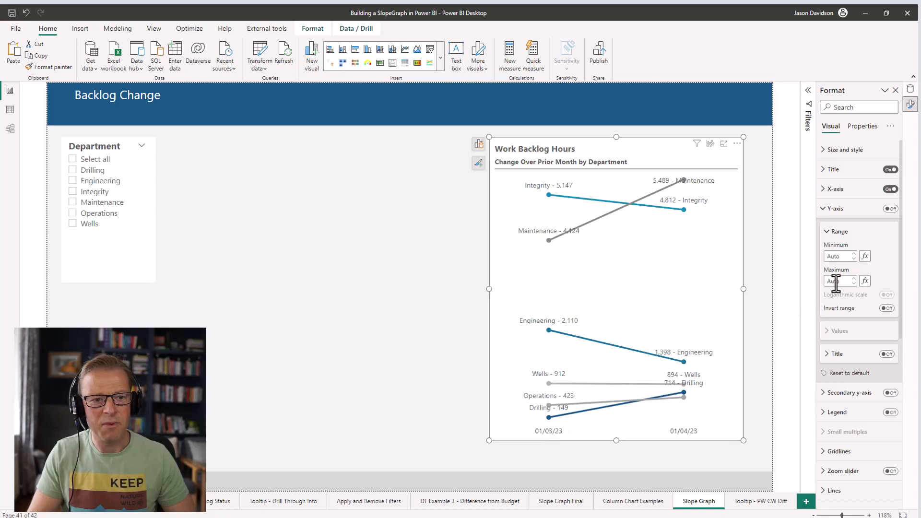
click(865, 282)
click(277, 158)
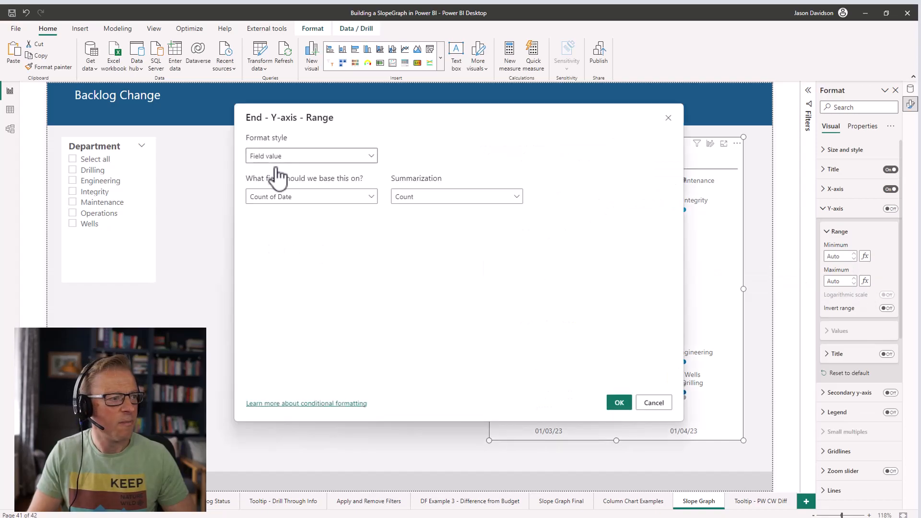
click(275, 198)
click(276, 197)
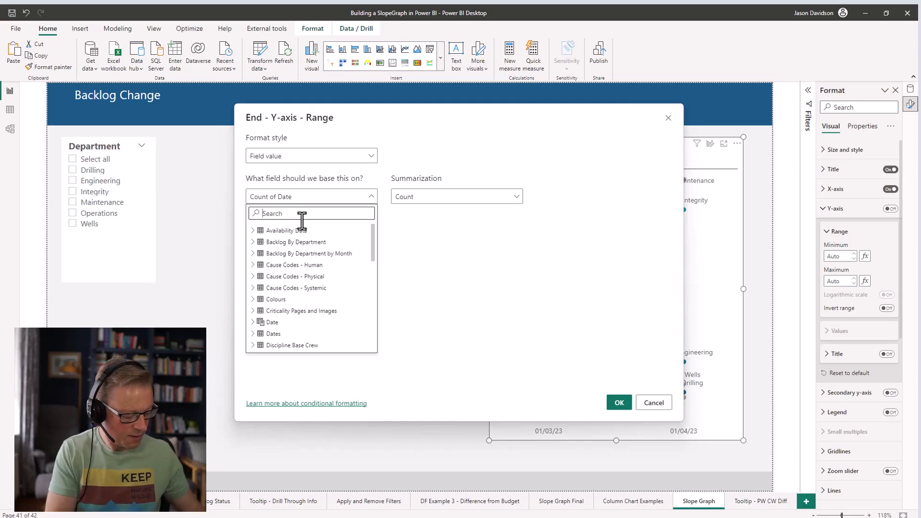
text(axi)
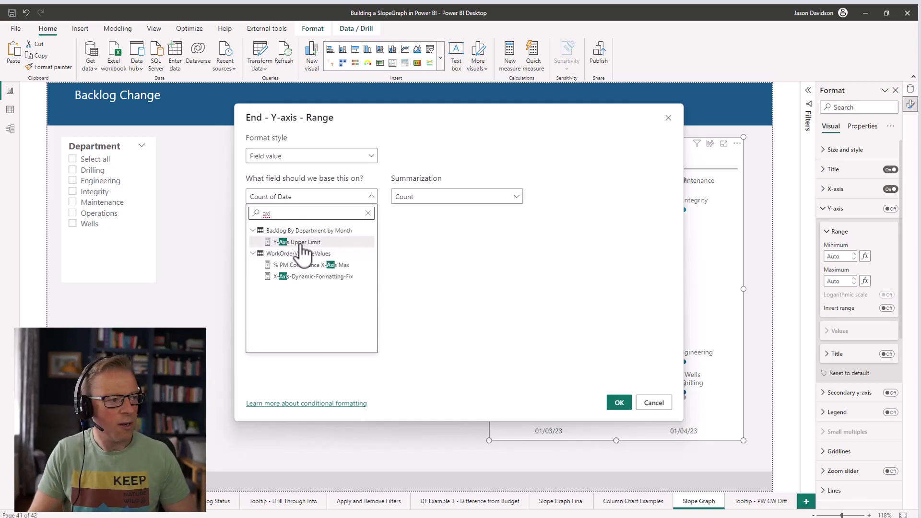
click(300, 242)
click(619, 403)
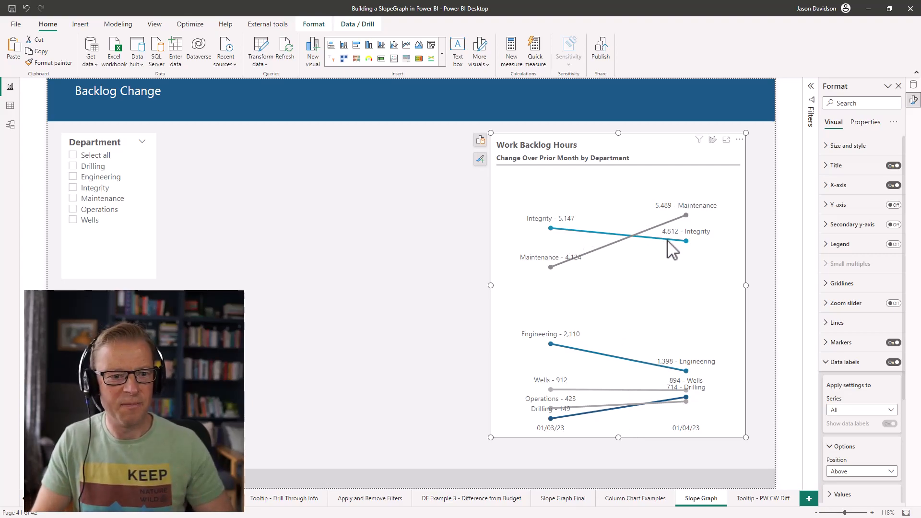
Examine the shape settings and department colors of the chart's lines.
click(839, 330)
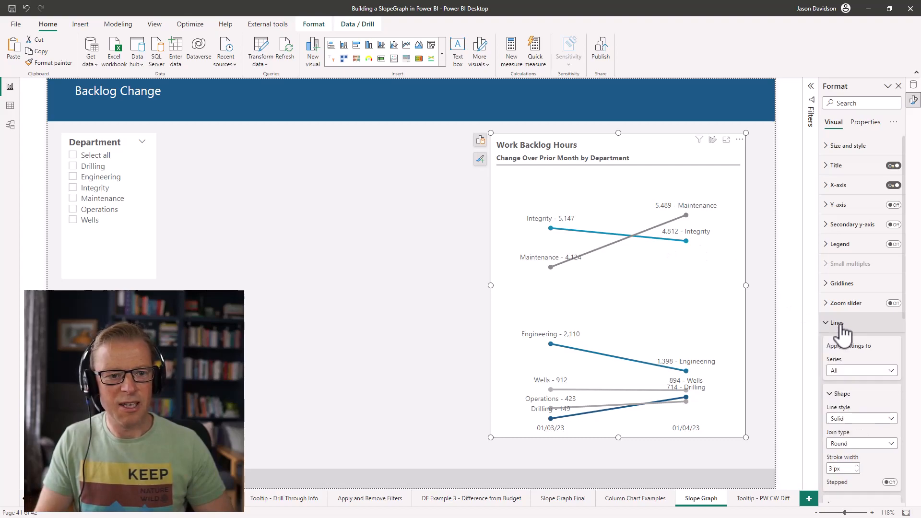
scroll(855, 374, down, 4)
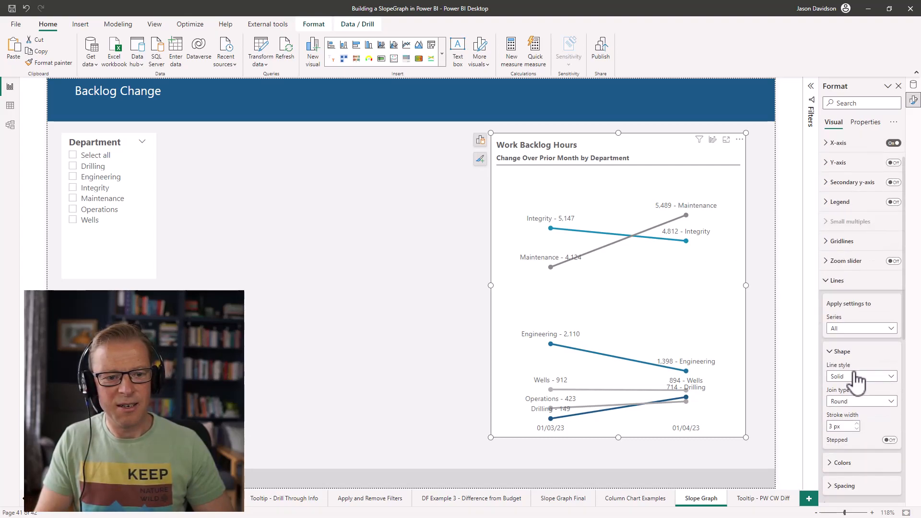
click(852, 343)
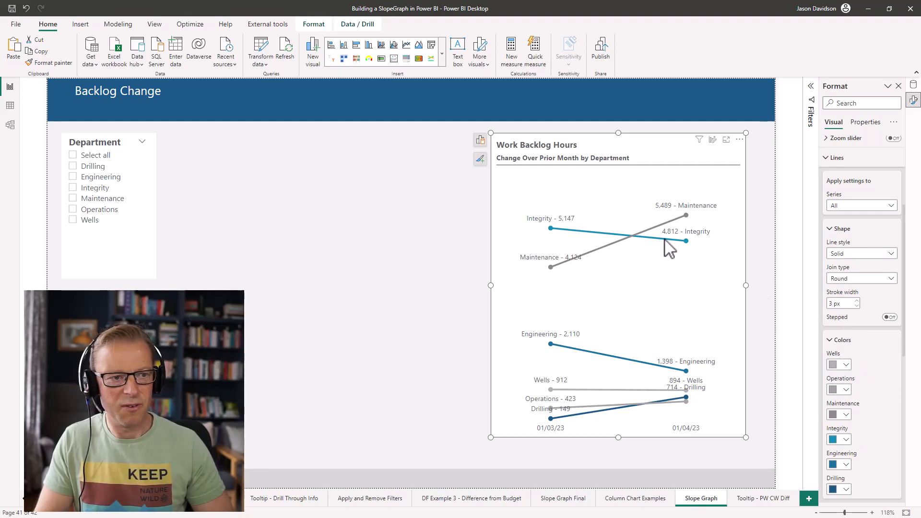
click(835, 234)
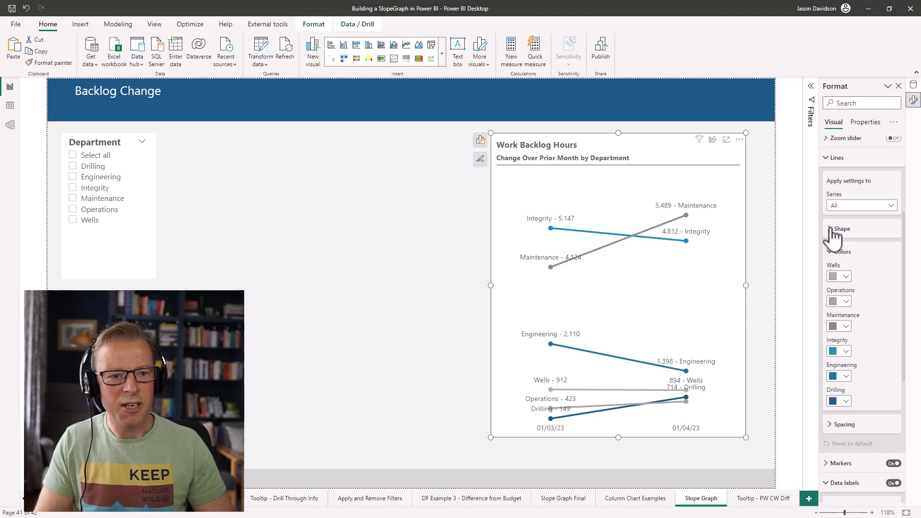
click(835, 230)
click(834, 231)
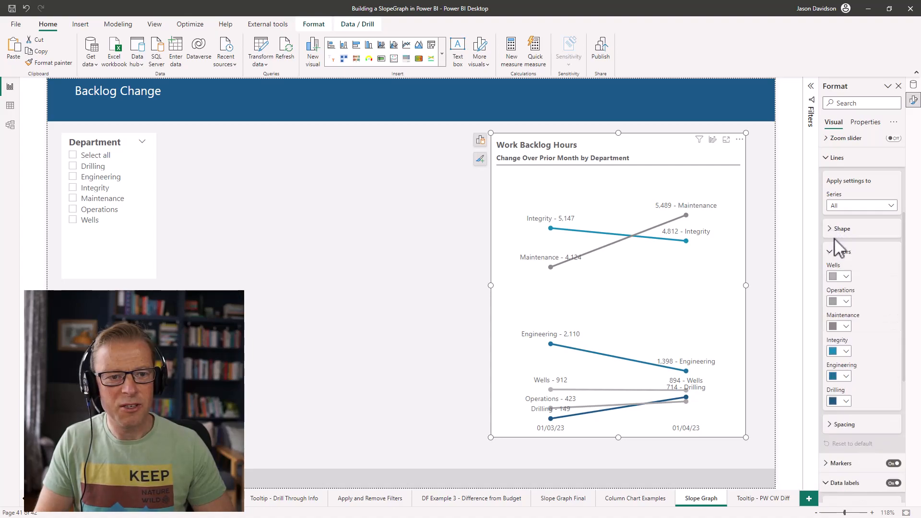
click(834, 253)
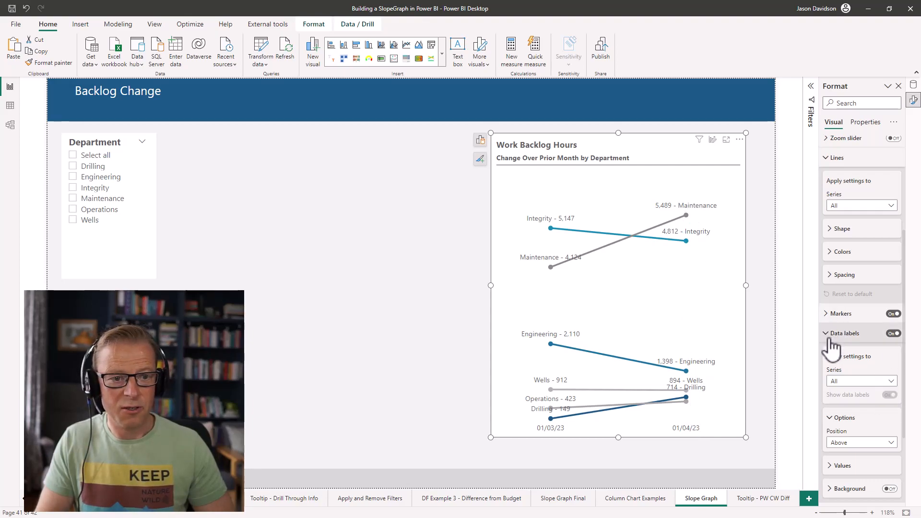
Show the data labels' value settings and examine the DAX expression of the Cndf - Marker Colour measure.
scroll(840, 354, down, 1)
scroll(841, 355, down, 1)
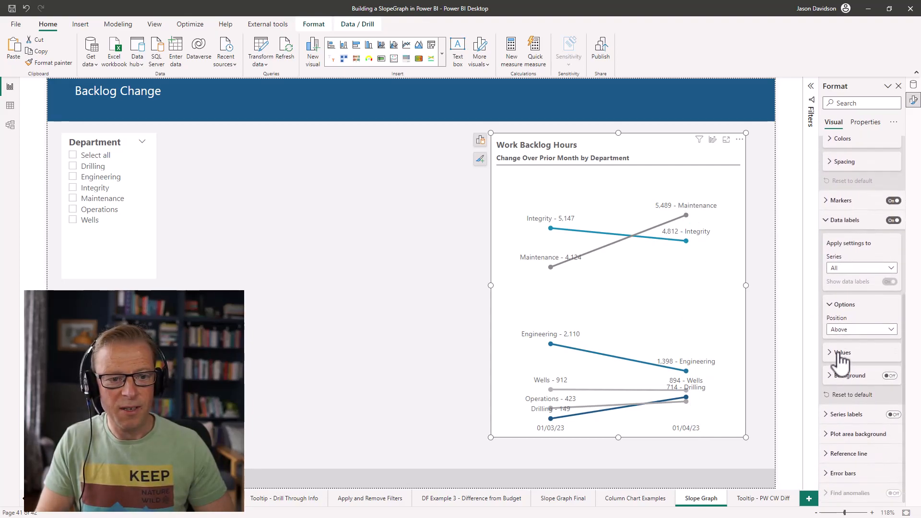
click(843, 349)
scroll(849, 342, down, 1)
scroll(851, 339, down, 1)
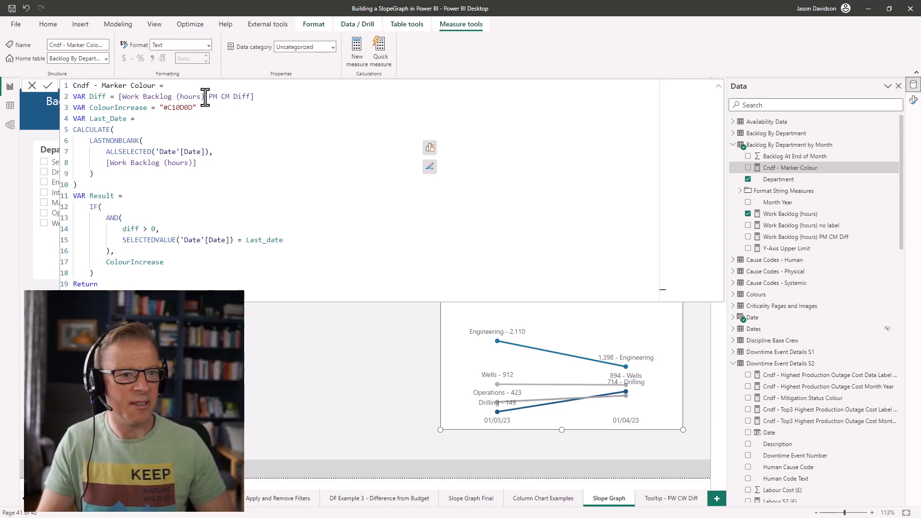
click(810, 237)
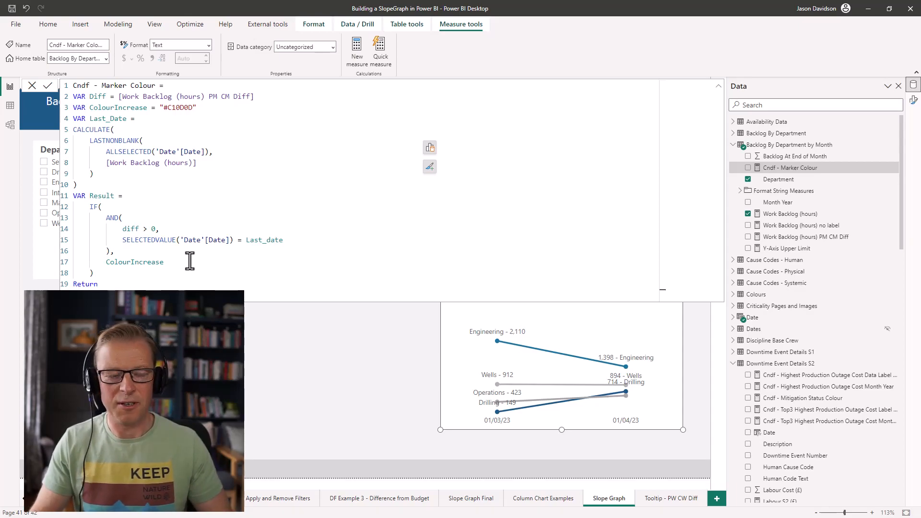
click(719, 87)
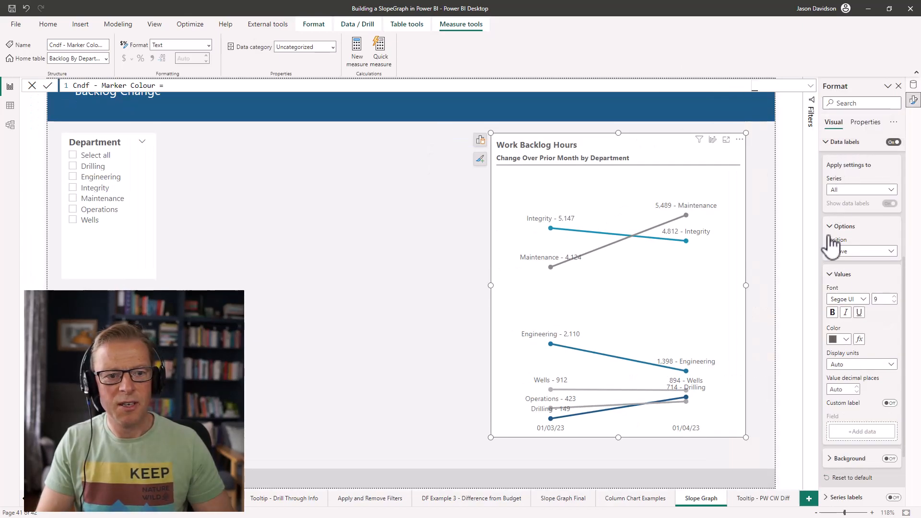
Color the data label values conditionally by the field value of the Cndf - Marker Colour measure.
click(859, 339)
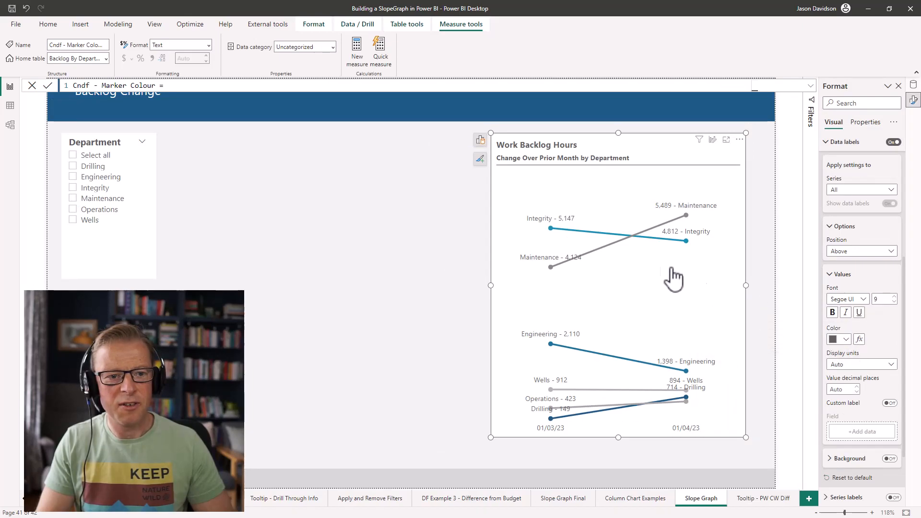
click(340, 157)
click(301, 198)
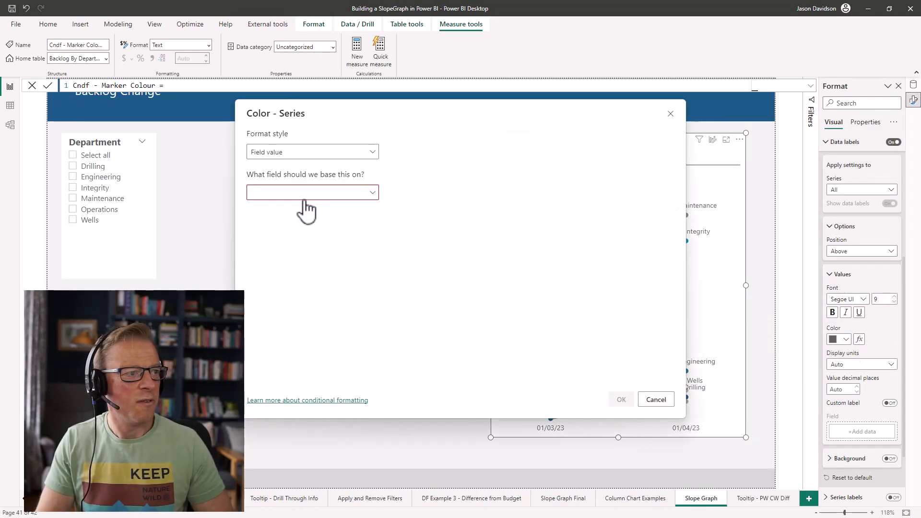
click(296, 193)
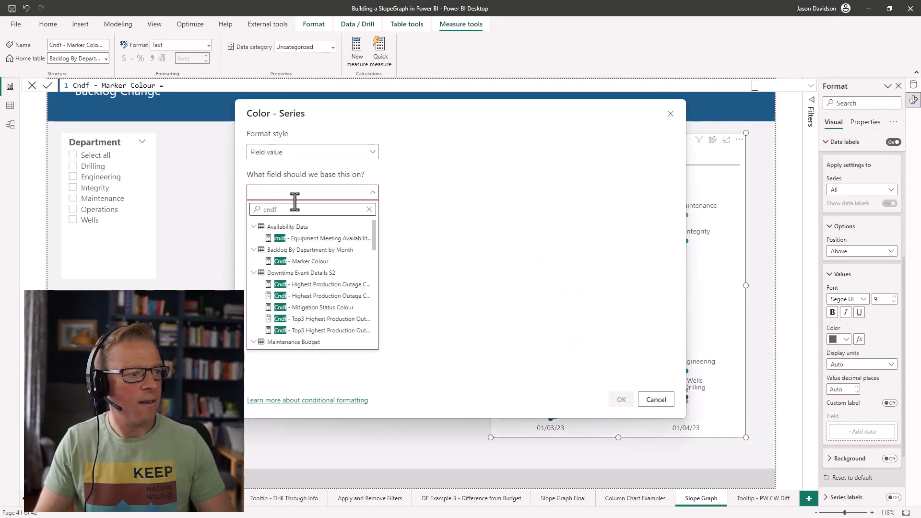
click(295, 264)
key(Return)
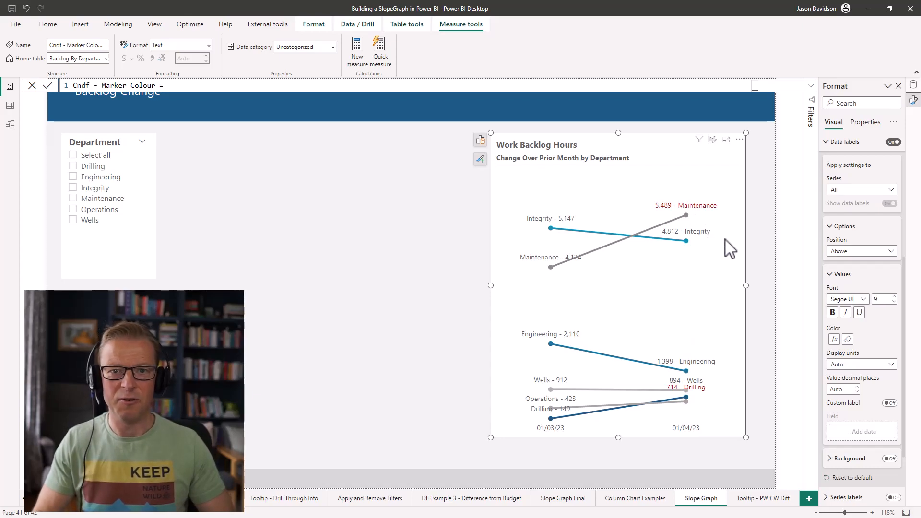
Turn on tooltips for the slope graph and check them on the chart's data points.
click(913, 100)
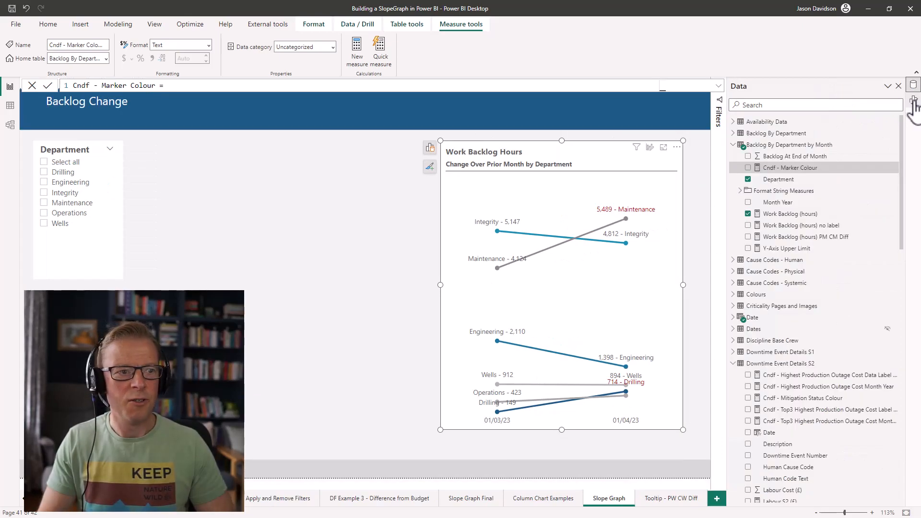
click(914, 100)
click(866, 121)
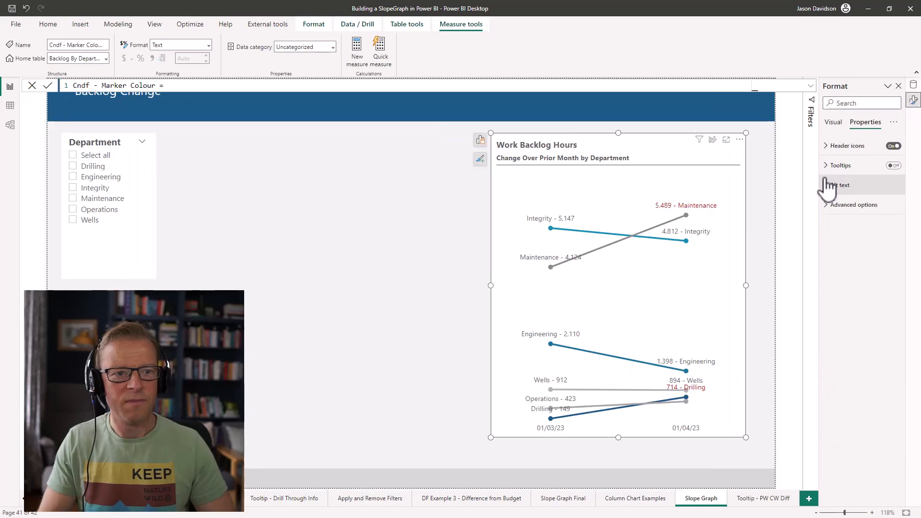
click(894, 166)
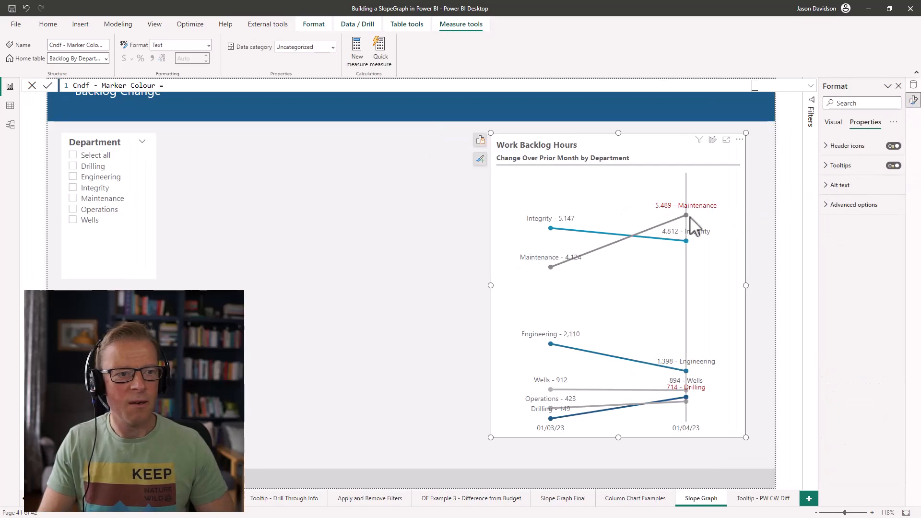
mouse_move(686, 214)
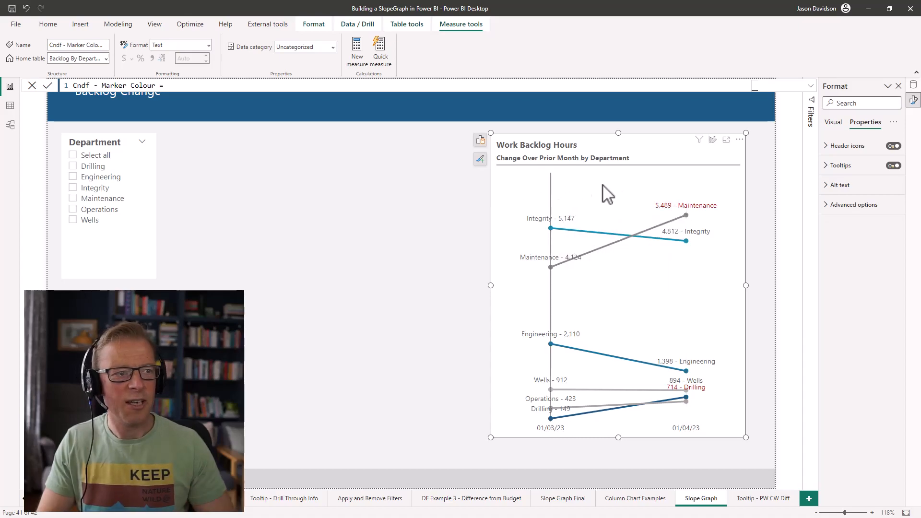
Add the Work Backlog (hours) PM CM Diff measure to the chart's tooltips and check the tooltip on the data points.
click(480, 139)
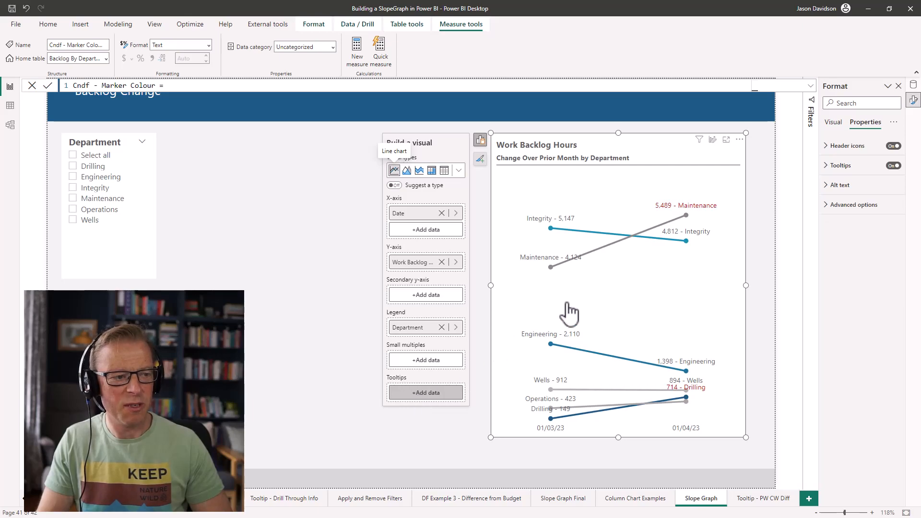
click(913, 86)
drag(822, 239, 379, 400)
mouse_move(627, 219)
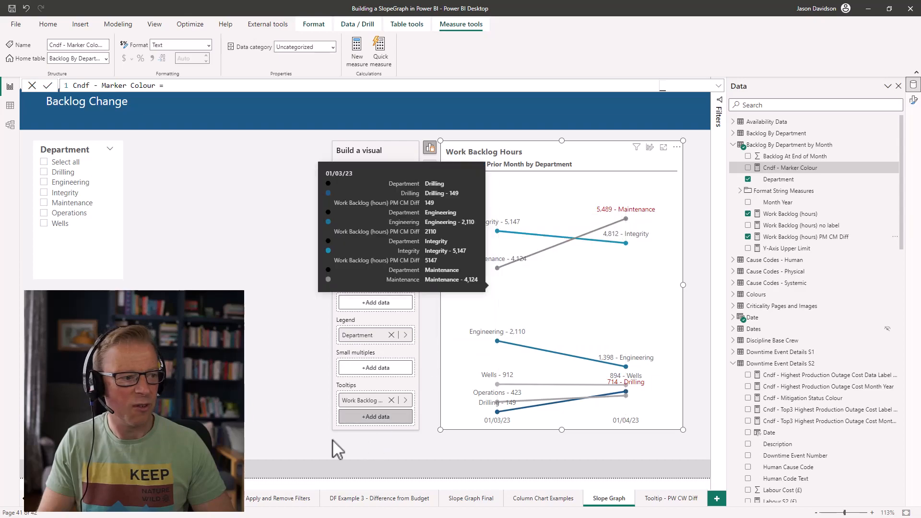
Open the Tooltip - PW CW Diff page and examine its page information, including the page type.
text(Diff)
click(626, 218)
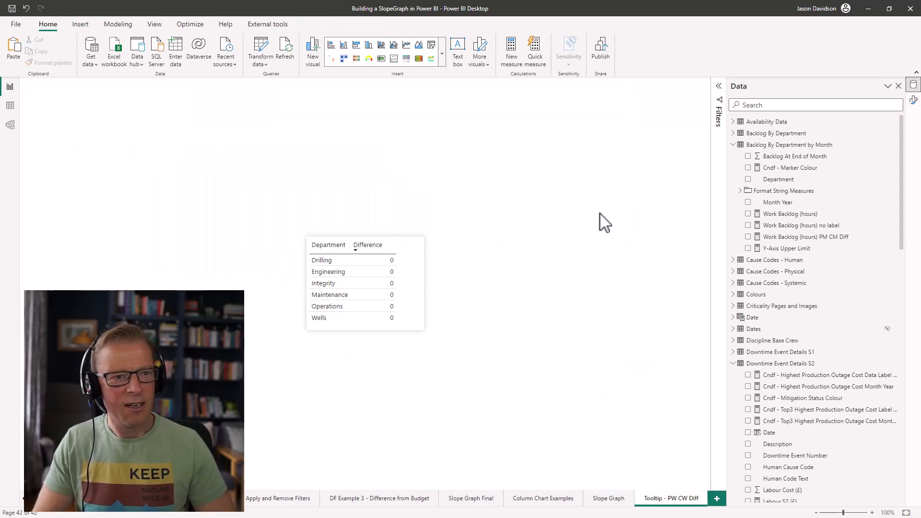
click(914, 100)
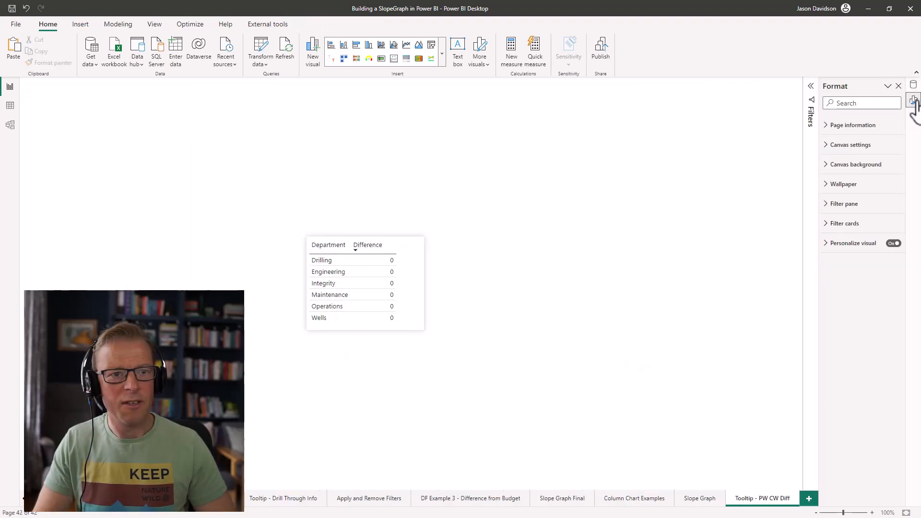
click(844, 126)
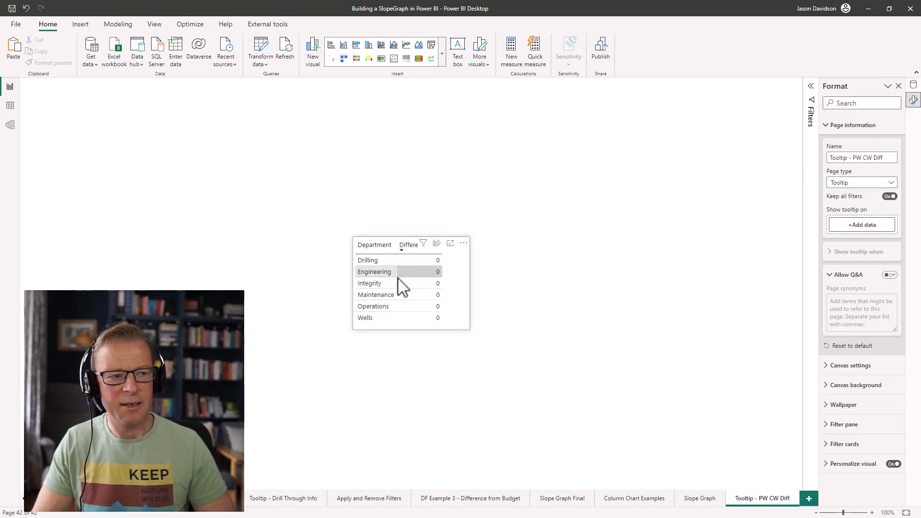
Examine which fields make up the columns of the department table on the tooltip page.
click(451, 277)
click(480, 243)
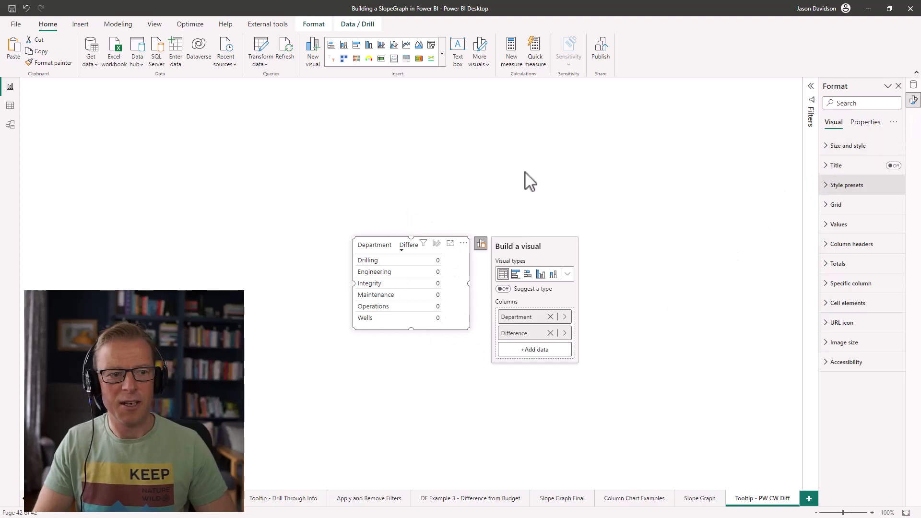
click(793, 189)
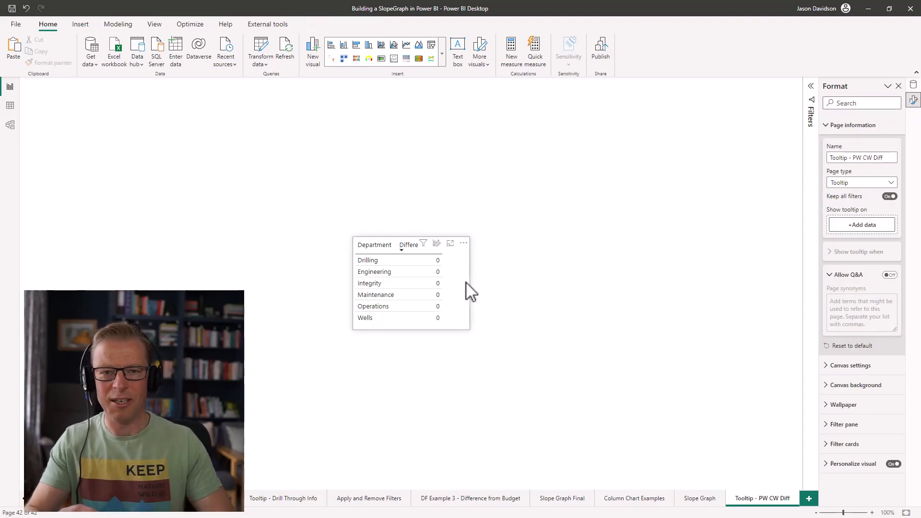
click(422, 249)
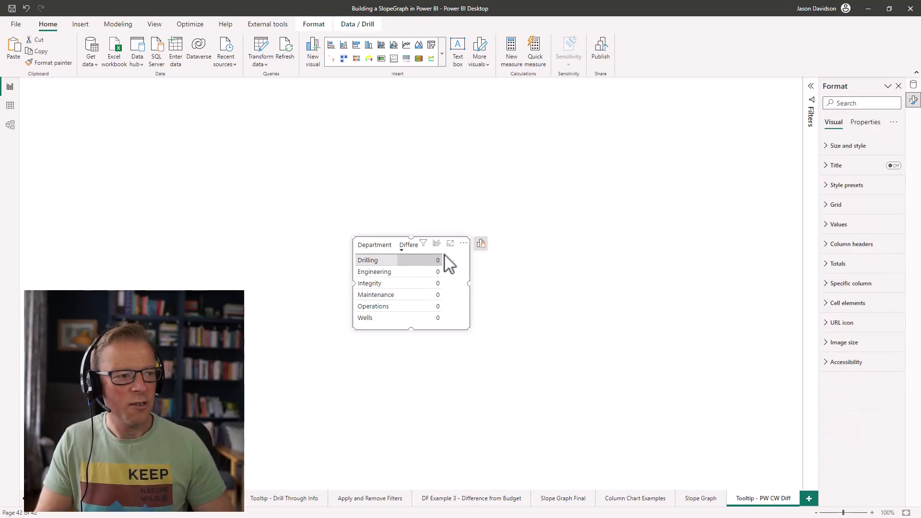
click(481, 245)
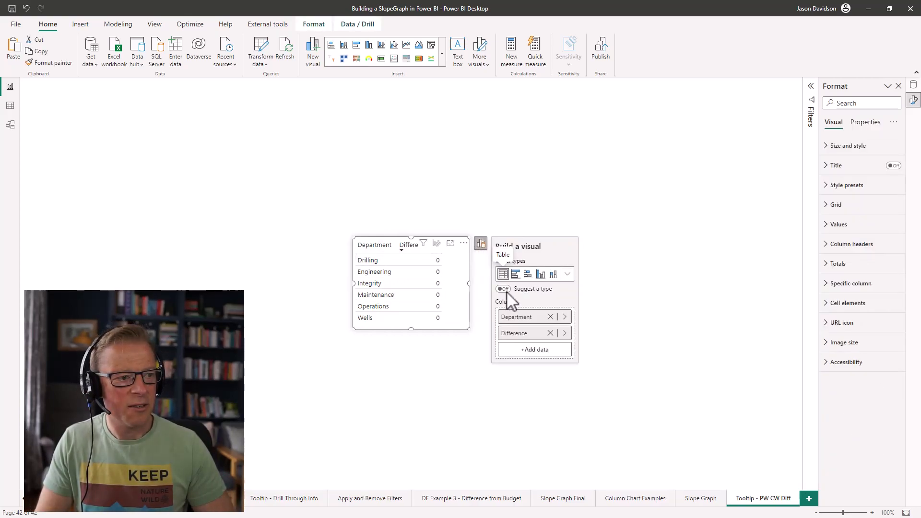
Examine the Department column's conditional font color rule and the conditional formatting options of the Difference column.
right_click(514, 317)
mouse_move(582, 355)
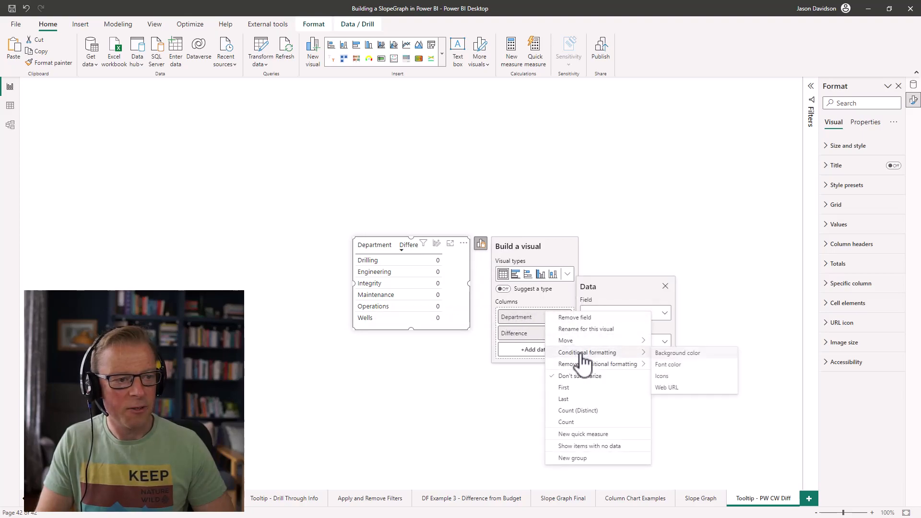
click(672, 365)
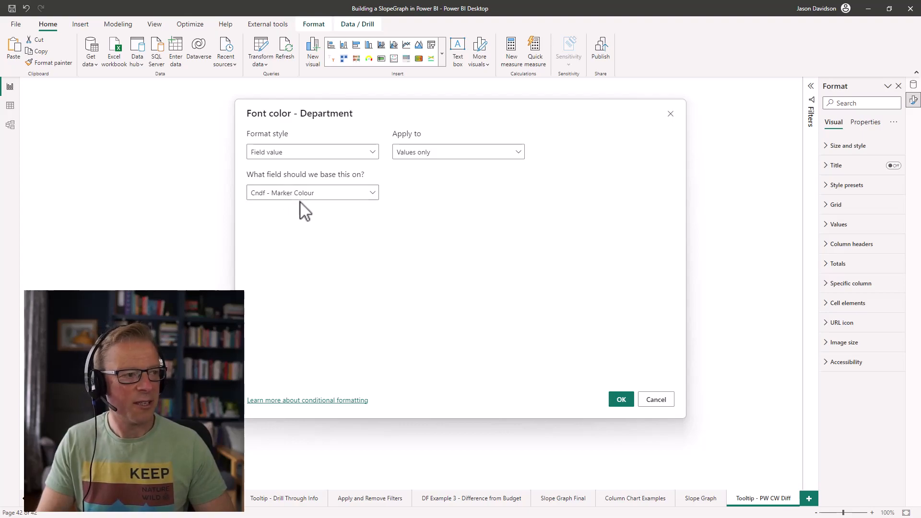
key(Escape)
right_click(528, 338)
mouse_move(581, 381)
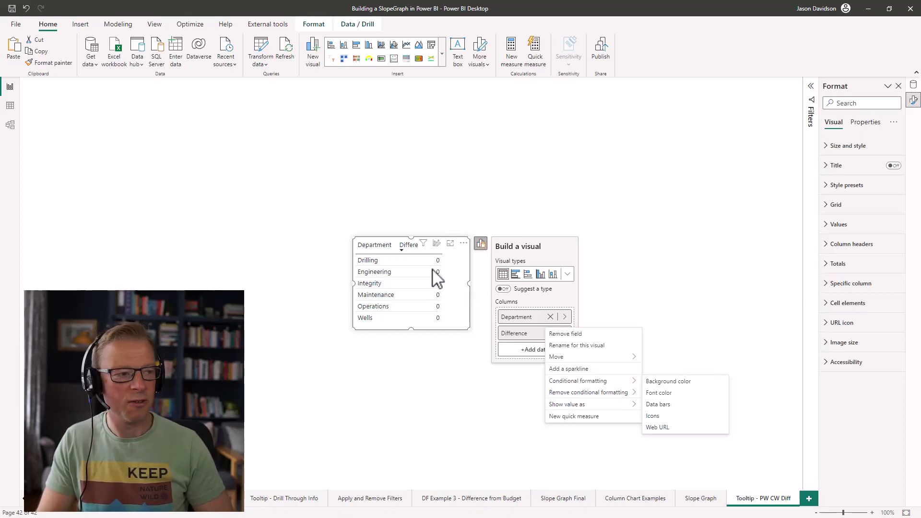
click(447, 381)
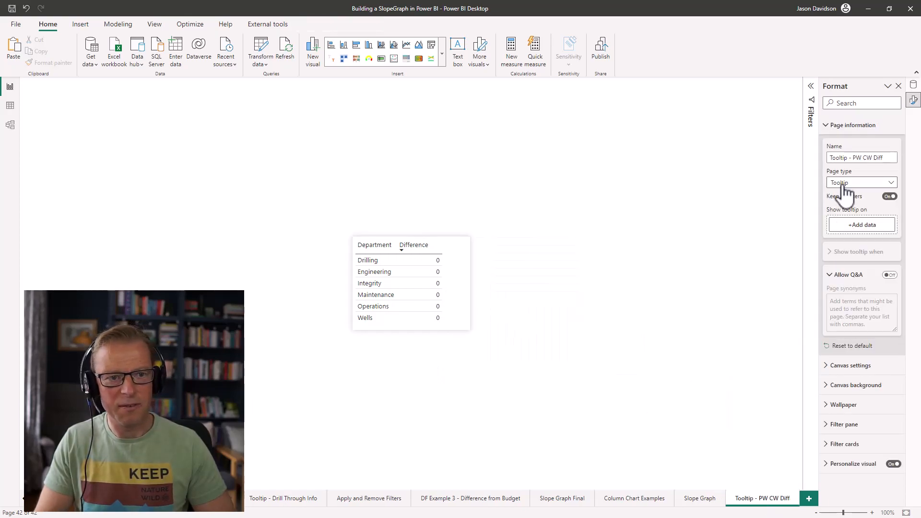
On the Slope Graph page, set the chart's report page tooltip to Tooltip - PW CW Diff and check it on the Maintenance data point.
click(707, 501)
click(570, 164)
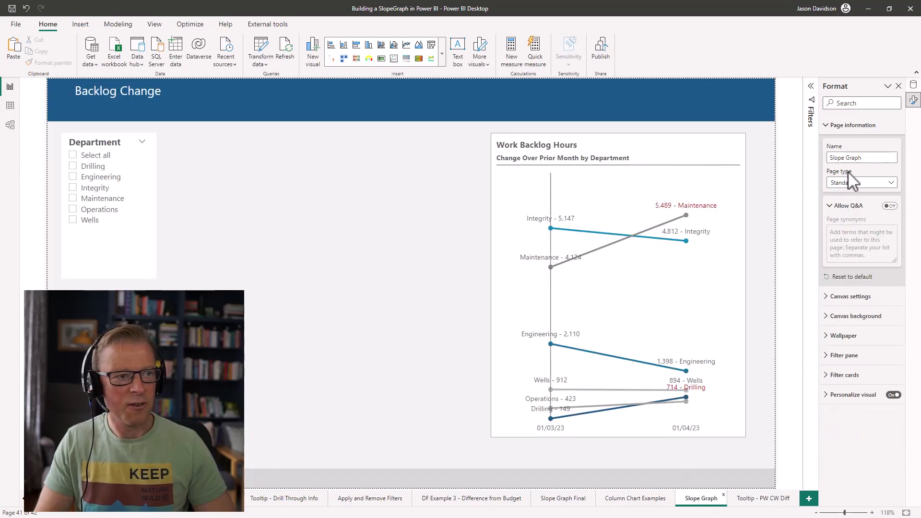
click(867, 126)
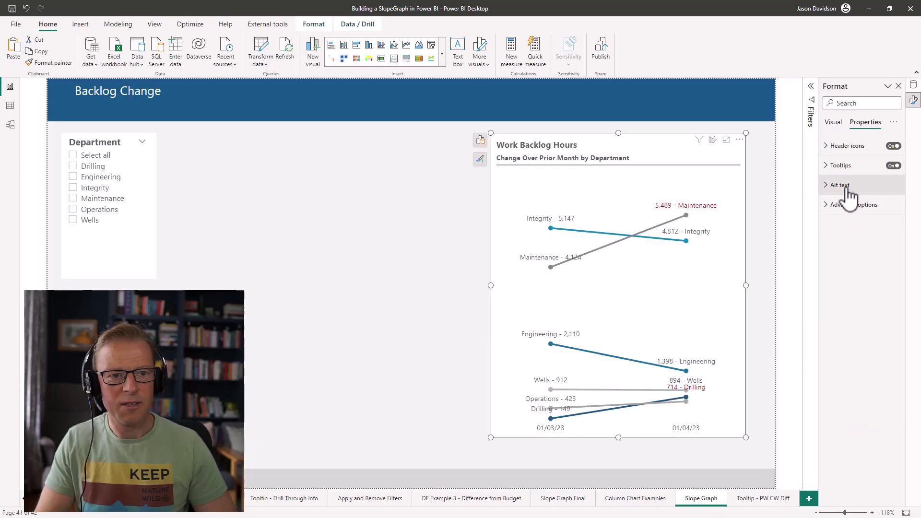
click(842, 168)
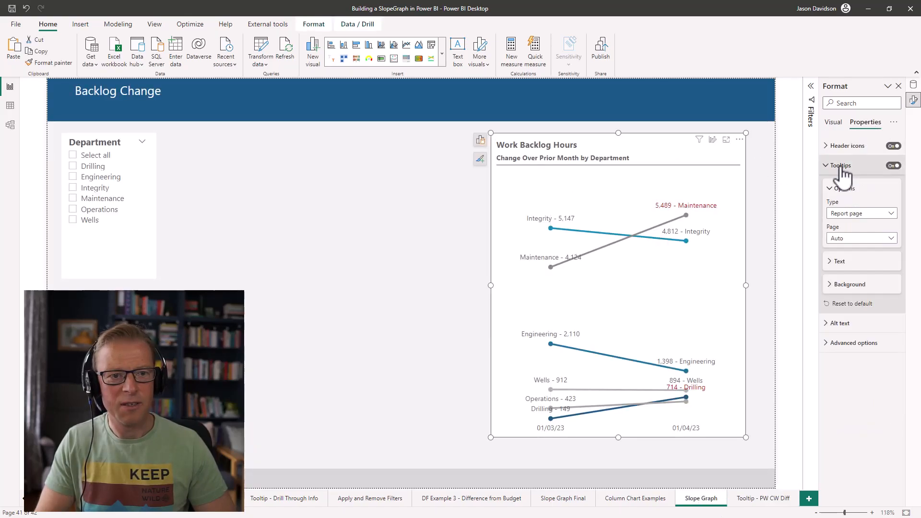
click(850, 214)
click(850, 214)
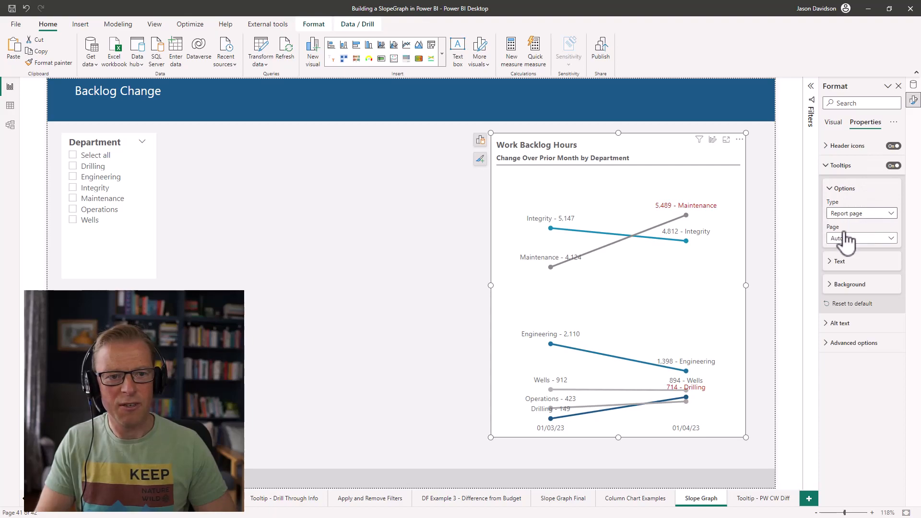
click(847, 238)
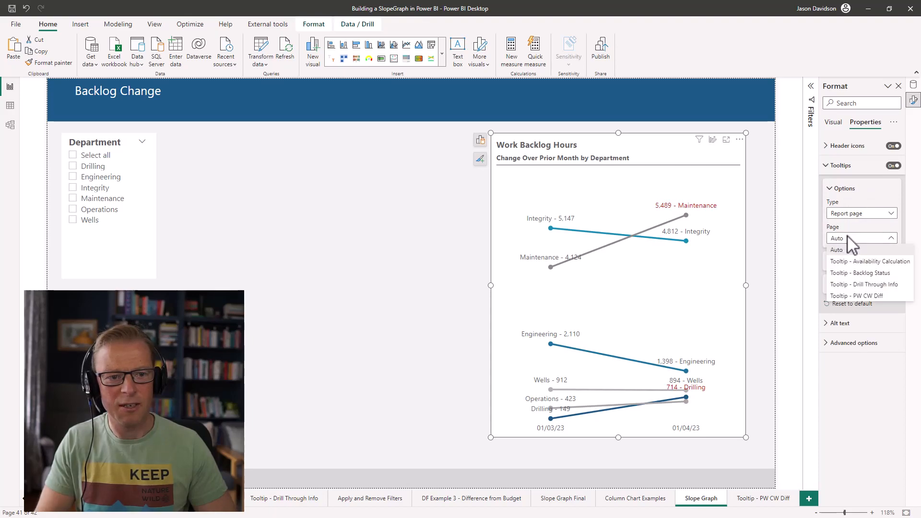
click(858, 296)
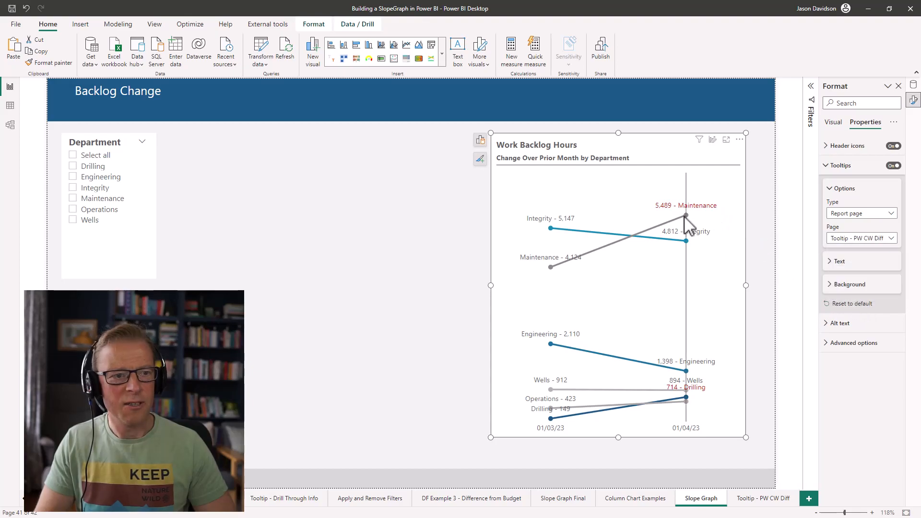
mouse_move(687, 217)
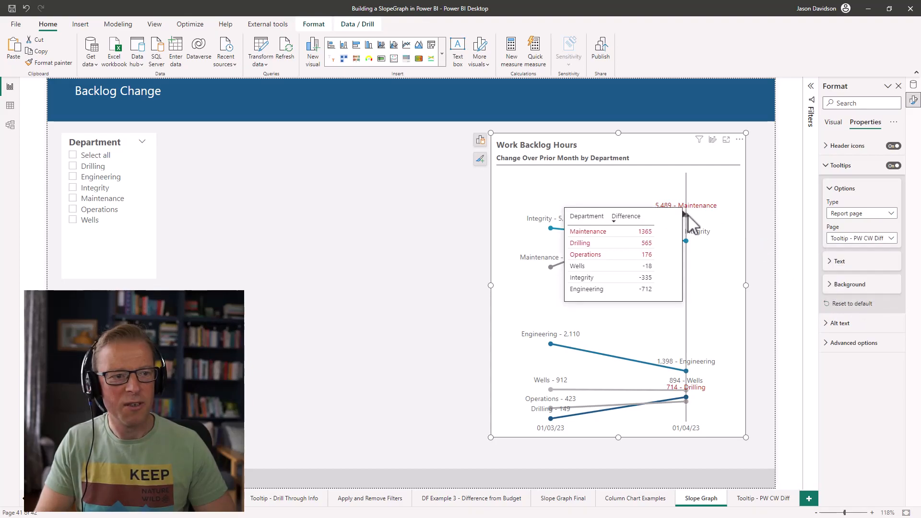